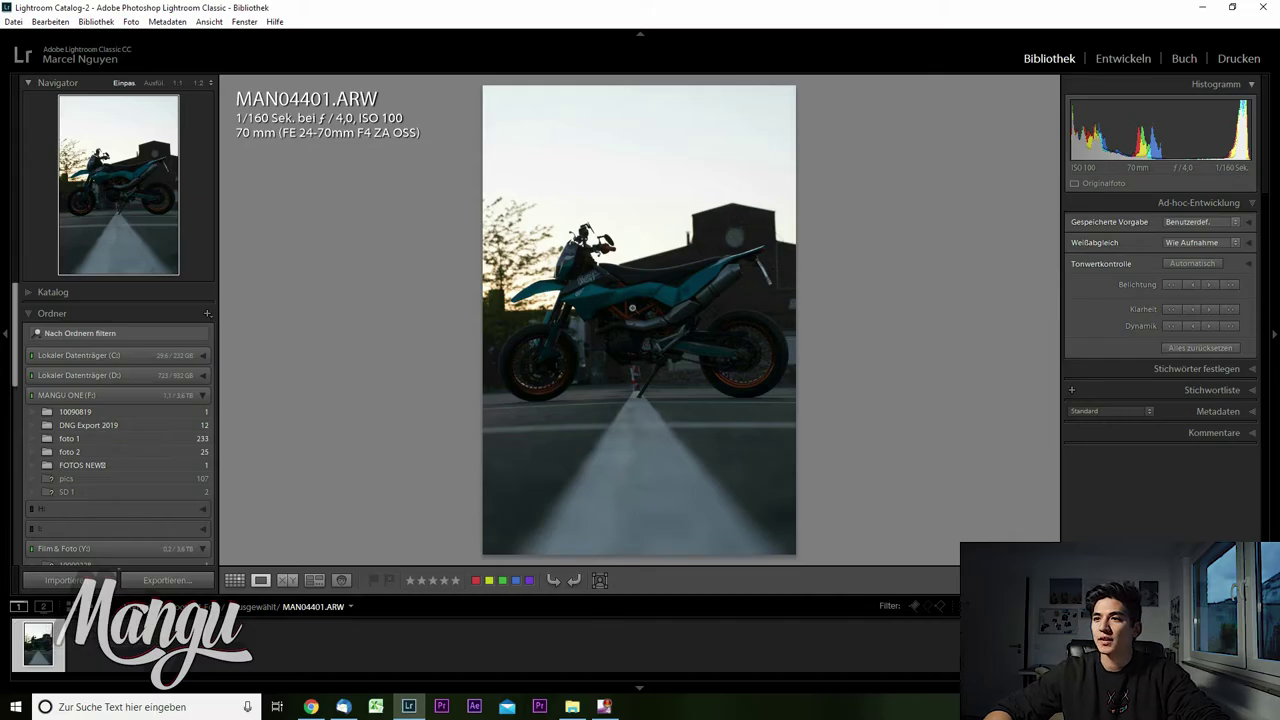
Open the motorcycle photo in Develop with Basic expanded and the Crop & Straighten overlay active.
{"action": "left_click", "coordinate": [632, 287]}
{"action": "left_click", "coordinate": [653, 307]}
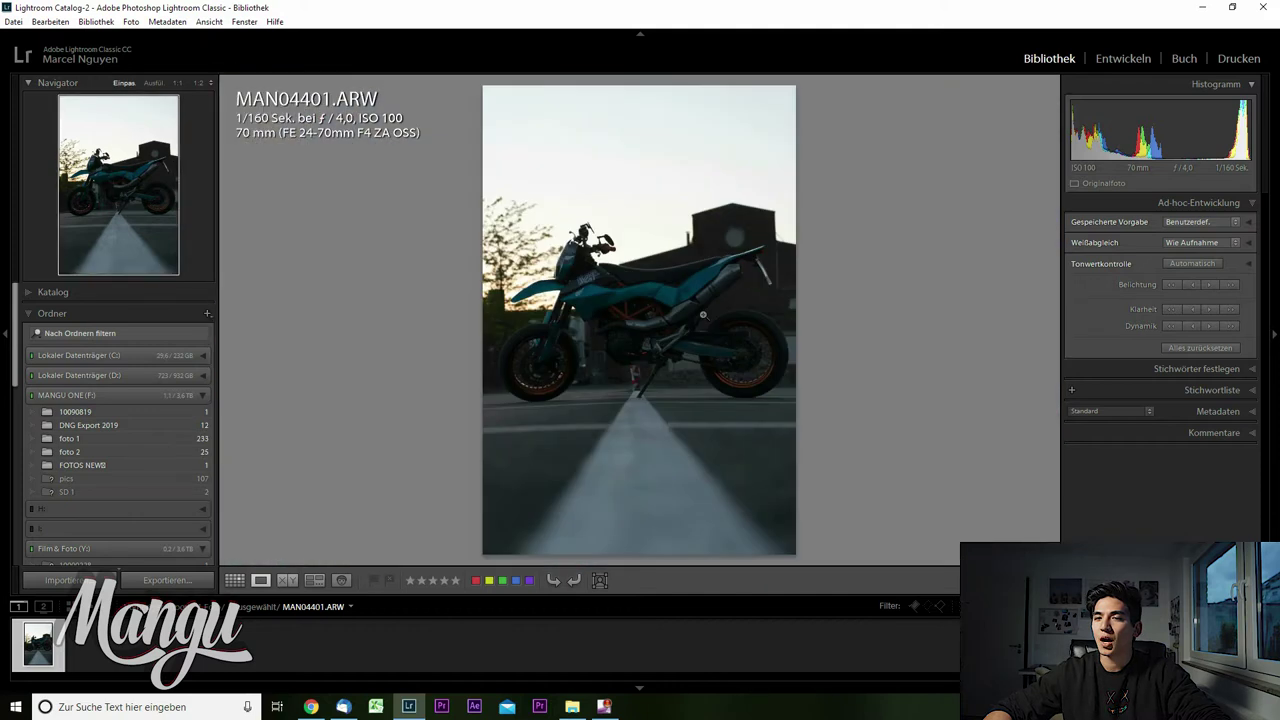
{"action": "key", "text": "d"}
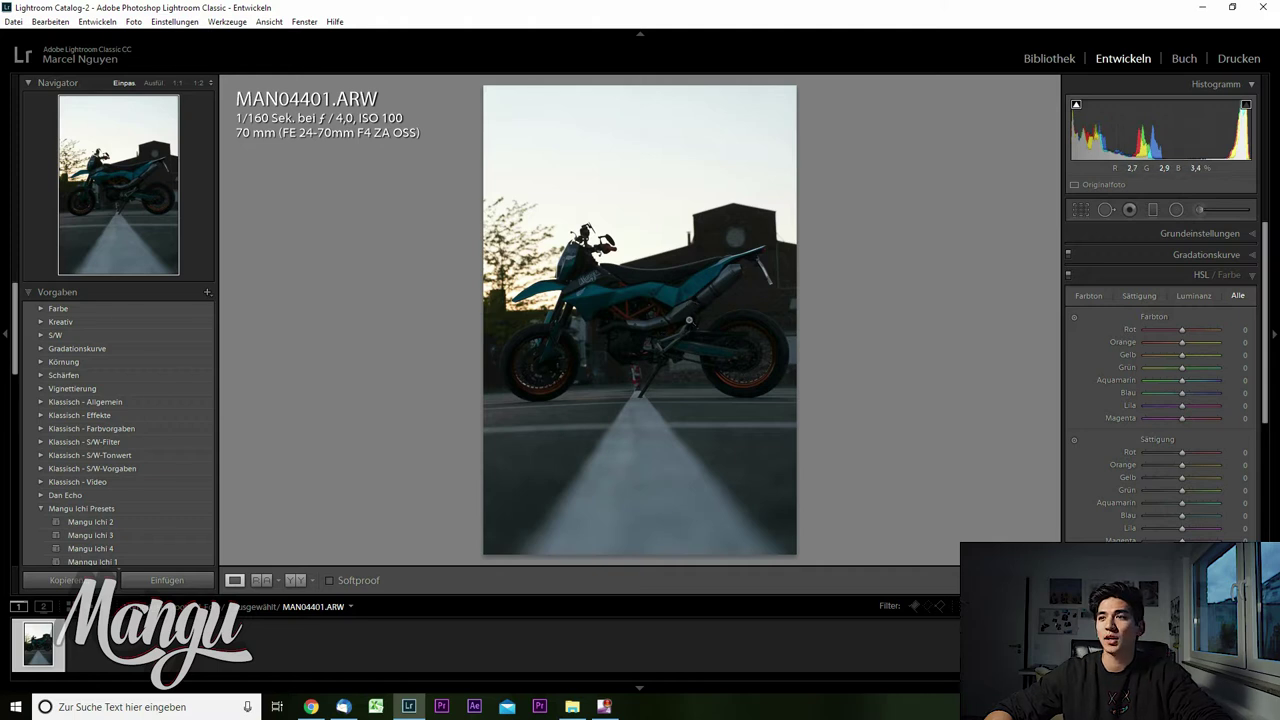
{"action": "key", "text": "ctrl+1"}
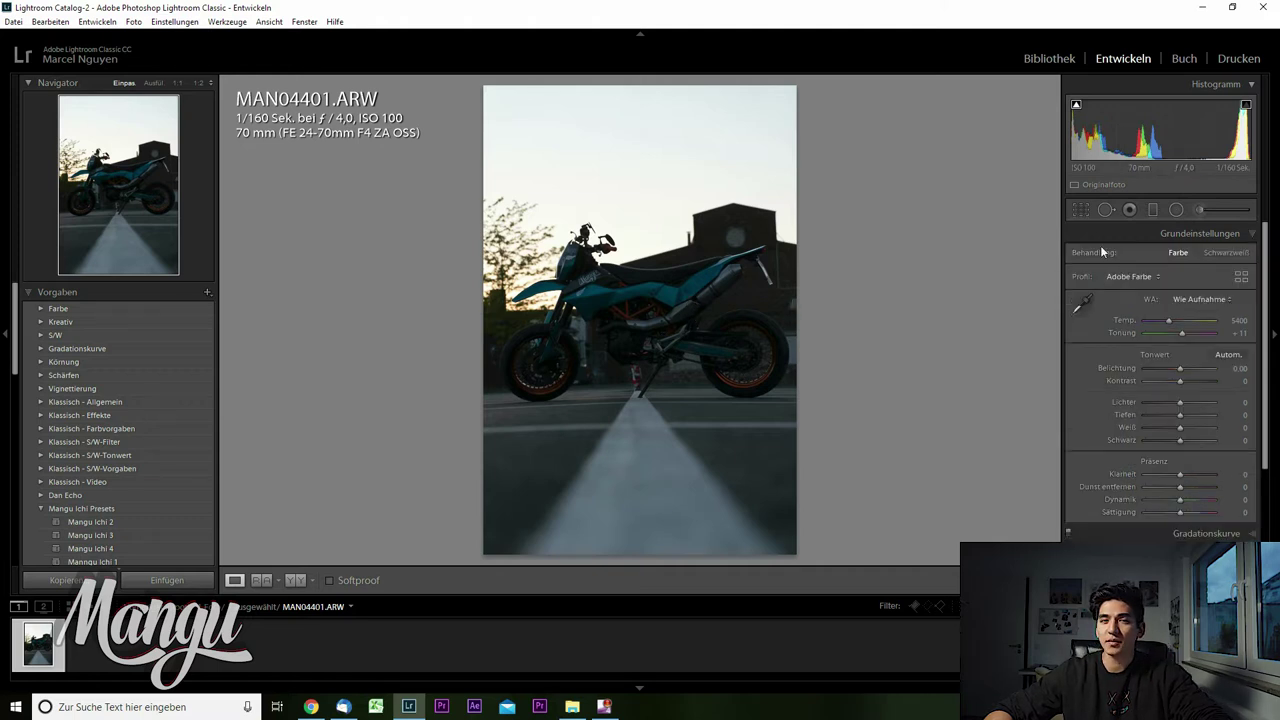
{"action": "key", "text": "r"}
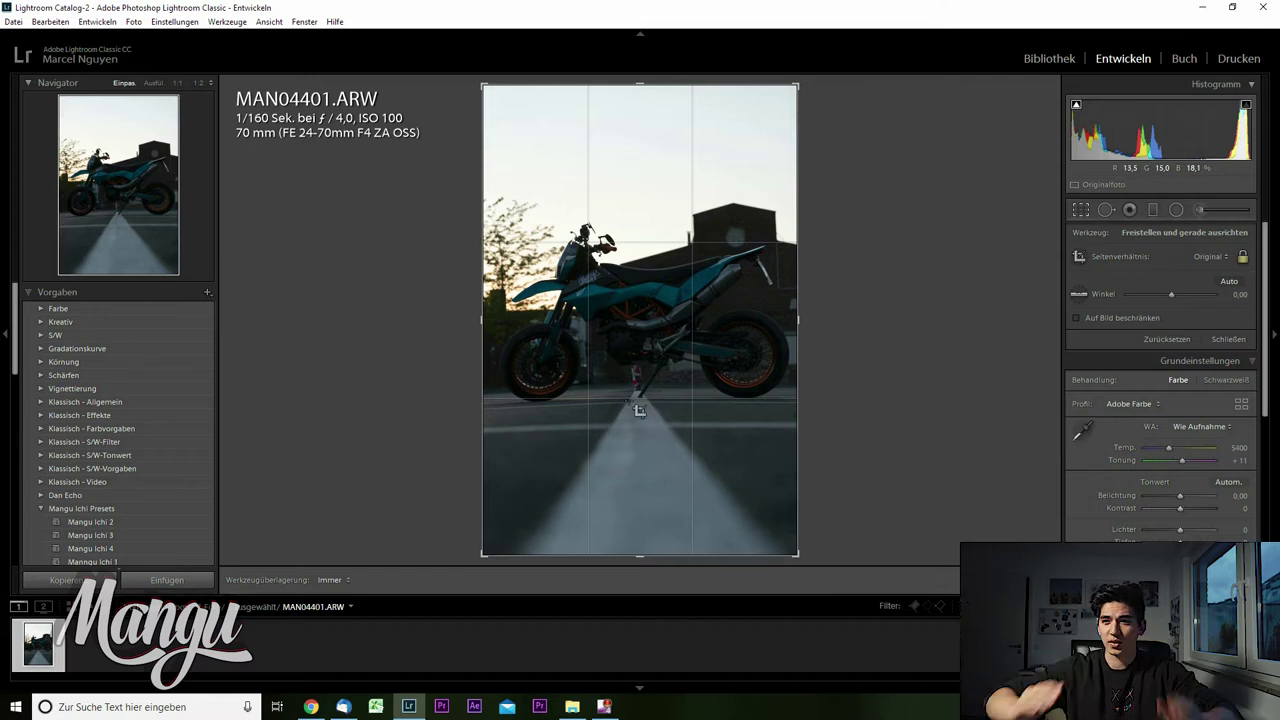
Level the photo with a straighten line along the horizon, settling at about 0.76°.
{"action": "key", "text": "r"}
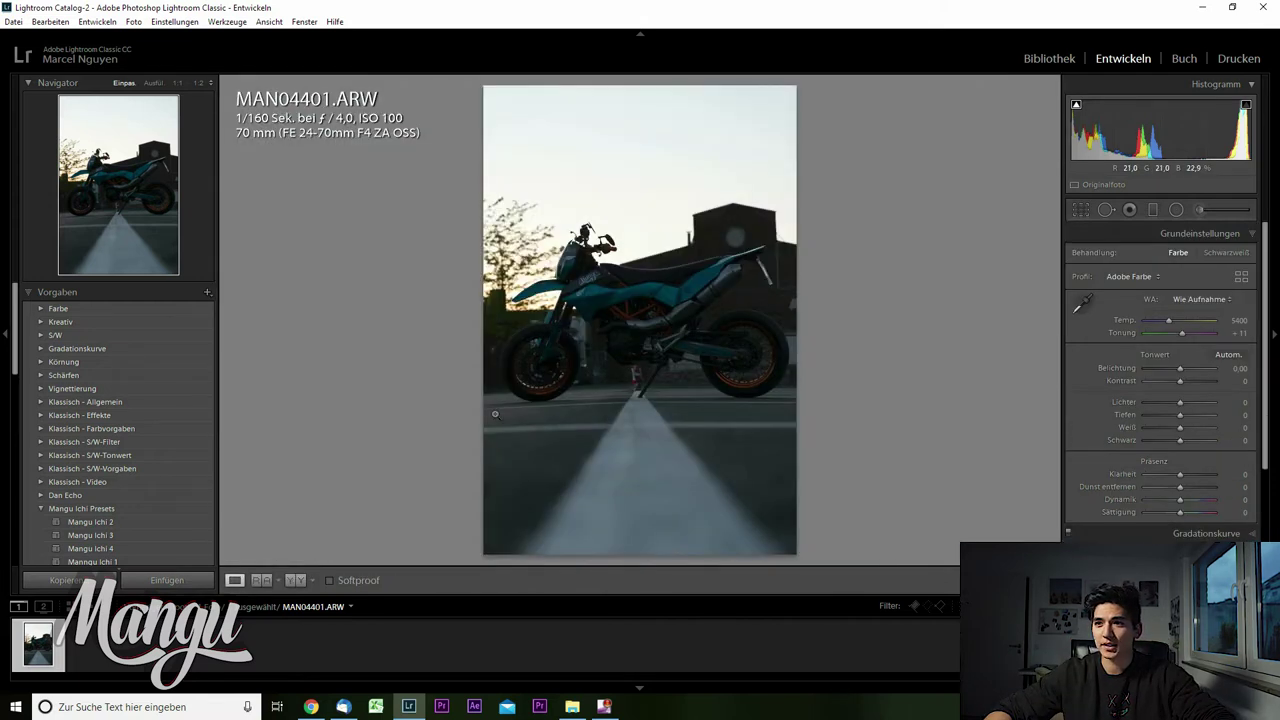
{"action": "key", "text": "r"}
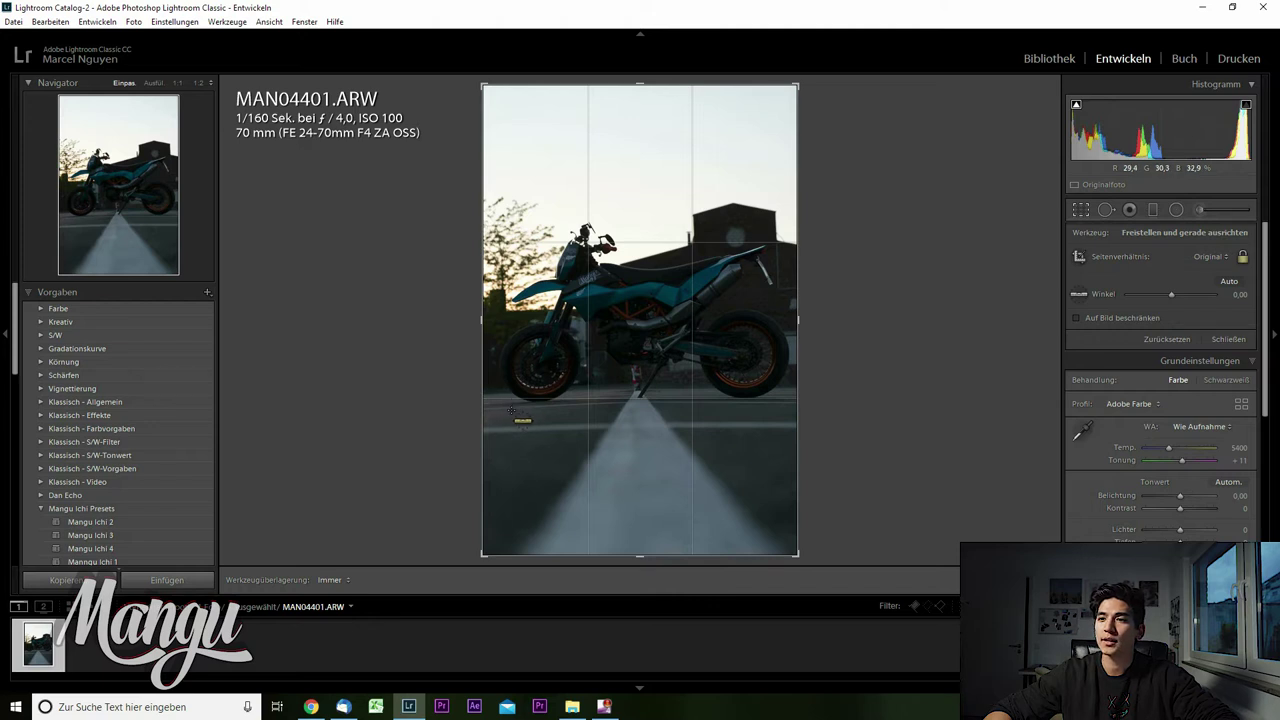
{"action": "left_click_drag", "start_coordinate": [581, 407], "coordinate": [796, 404]}
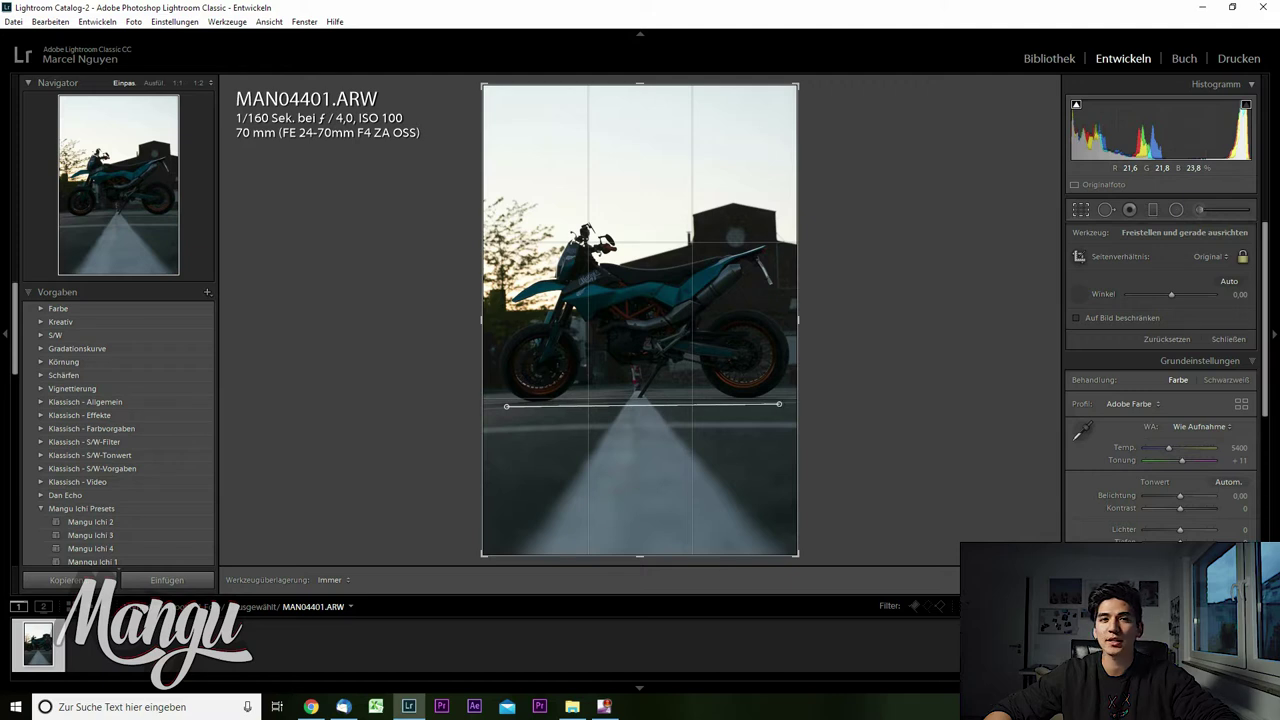
{"action": "left_click_drag", "start_coordinate": [779, 404], "coordinate": [778, 405]}
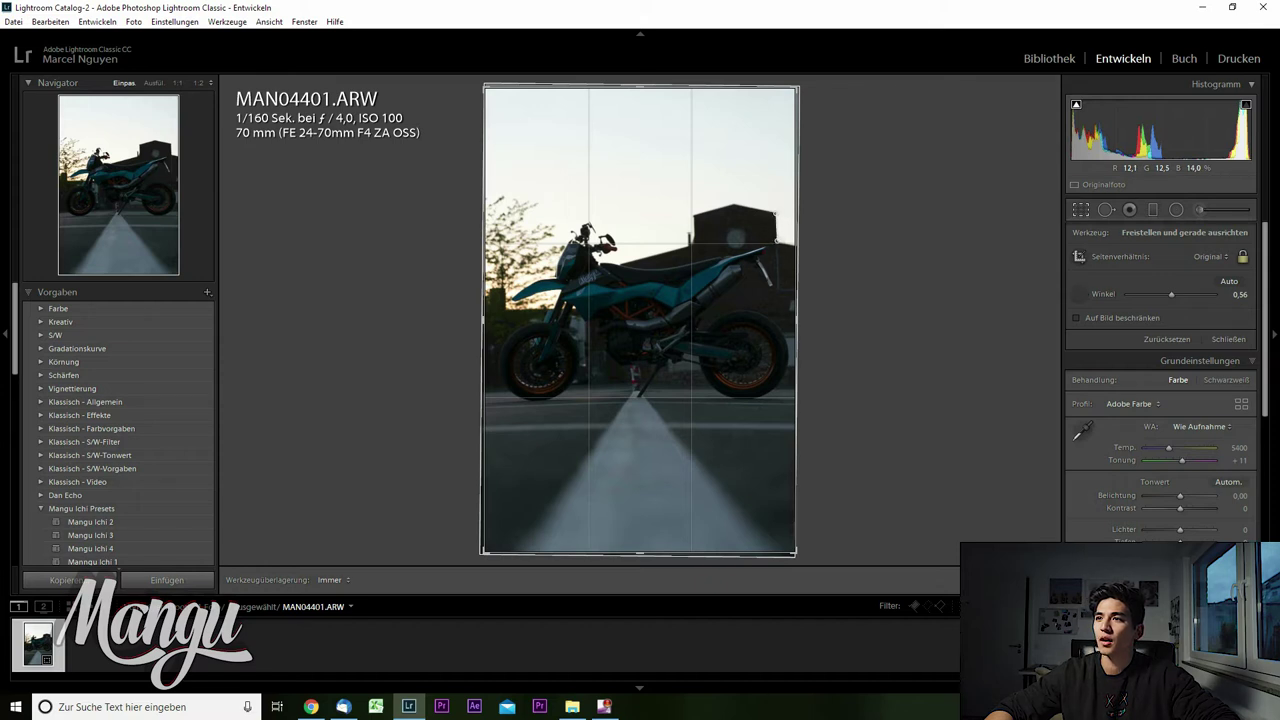
{"action": "left_click_drag", "start_coordinate": [775, 214], "coordinate": [779, 243]}
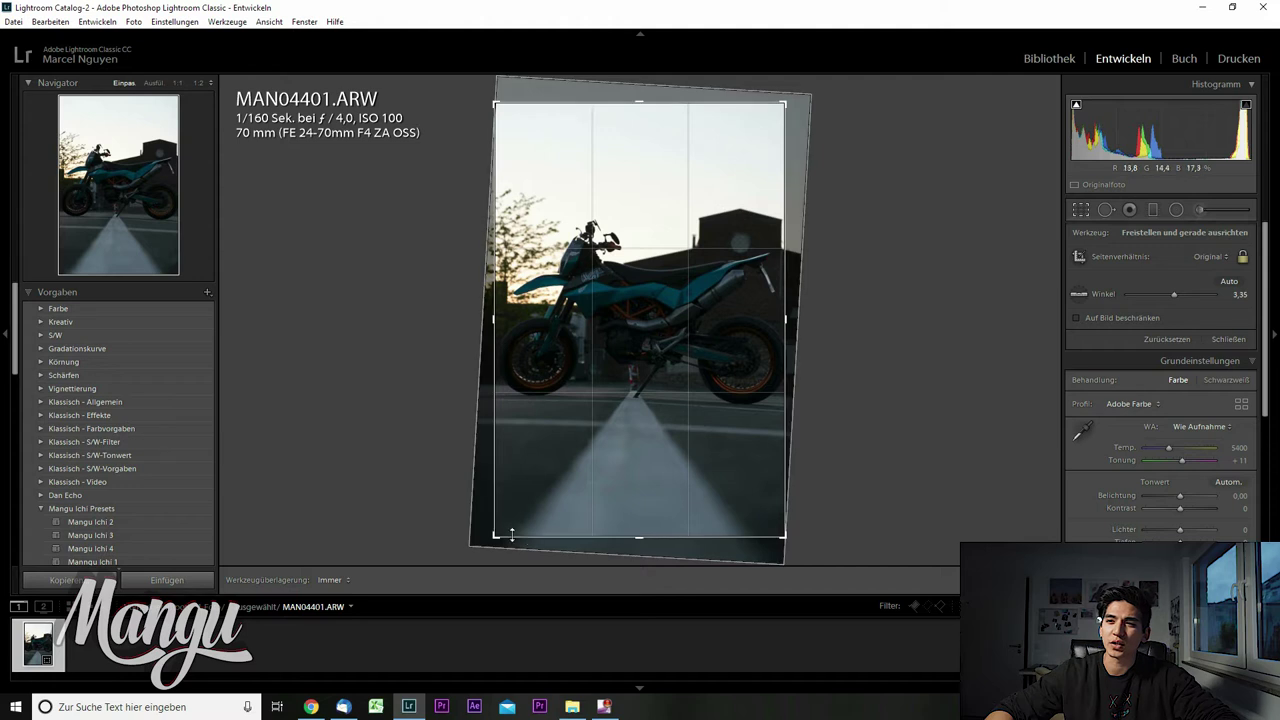
{"action": "key", "text": "ctrl+z"}
{"action": "left_click_drag", "start_coordinate": [543, 535], "coordinate": [729, 497]}
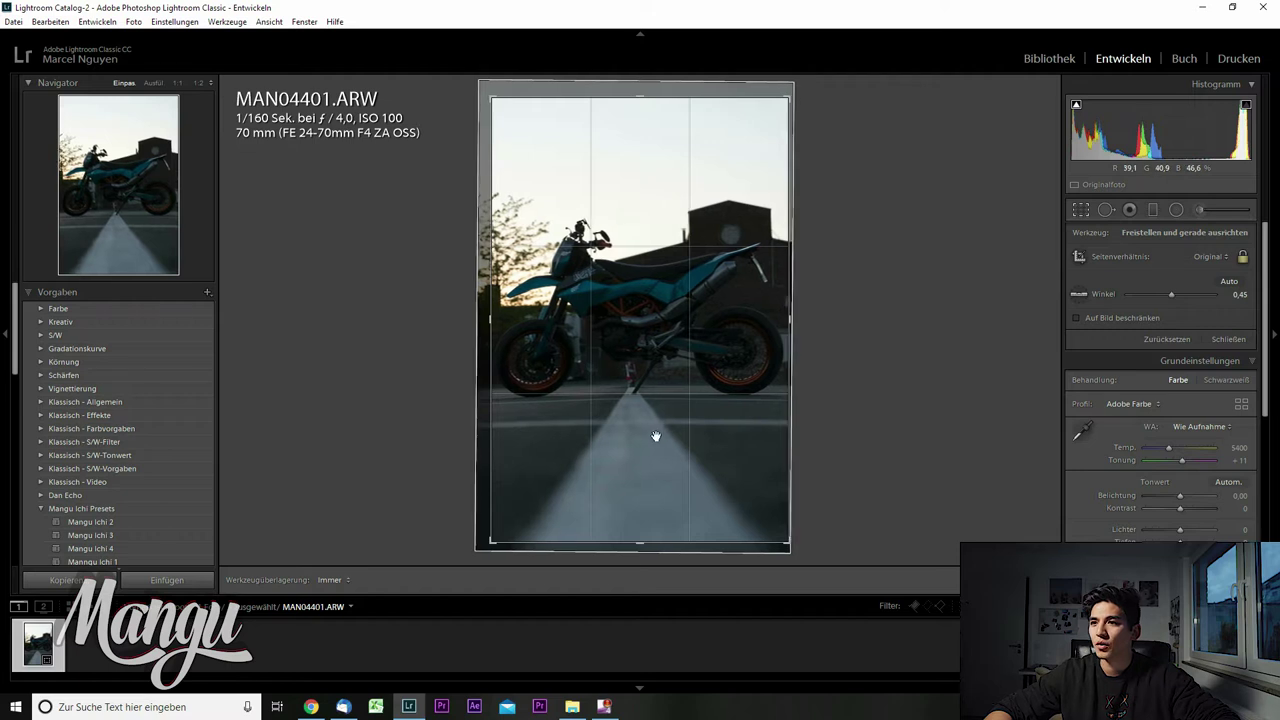
{"action": "left_click_drag", "start_coordinate": [644, 390], "coordinate": [671, 304]}
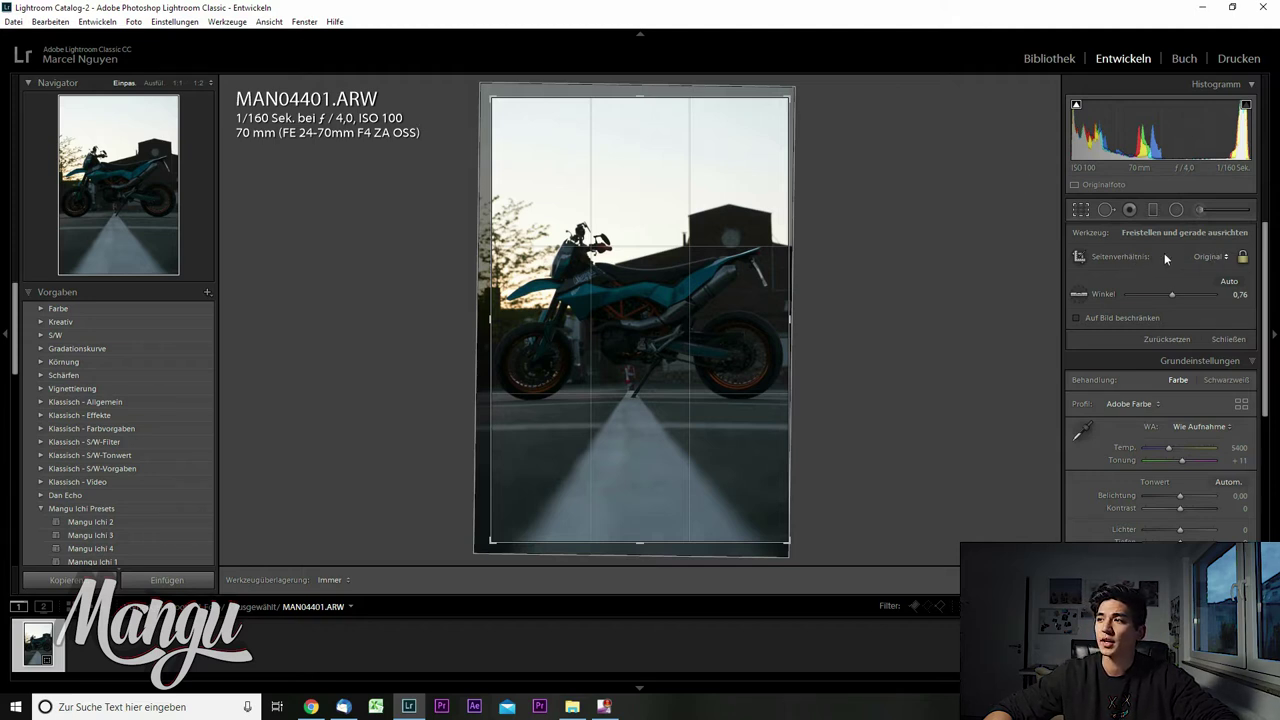
Set the crop aspect to 4 x 5 / 8 x 10 and apply the crop.
{"action": "left_click", "coordinate": [1215, 260]}
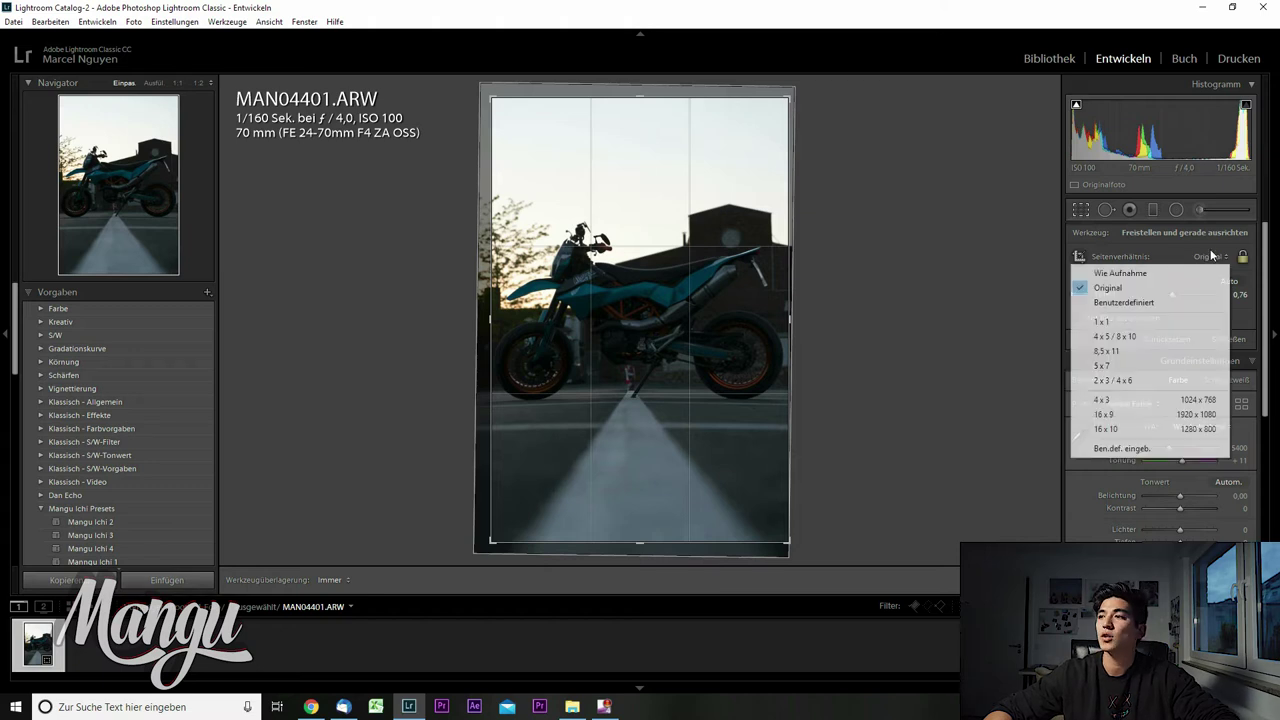
{"action": "left_click", "coordinate": [1138, 338]}
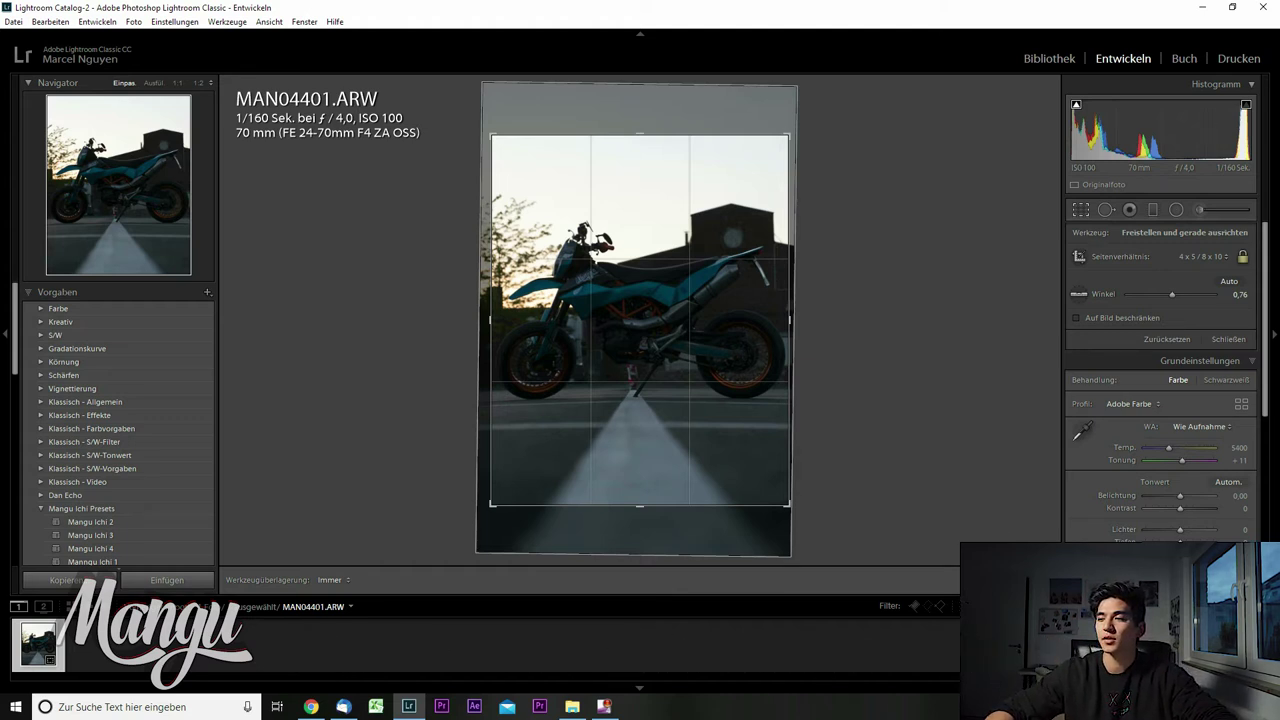
{"action": "key", "text": "Return"}
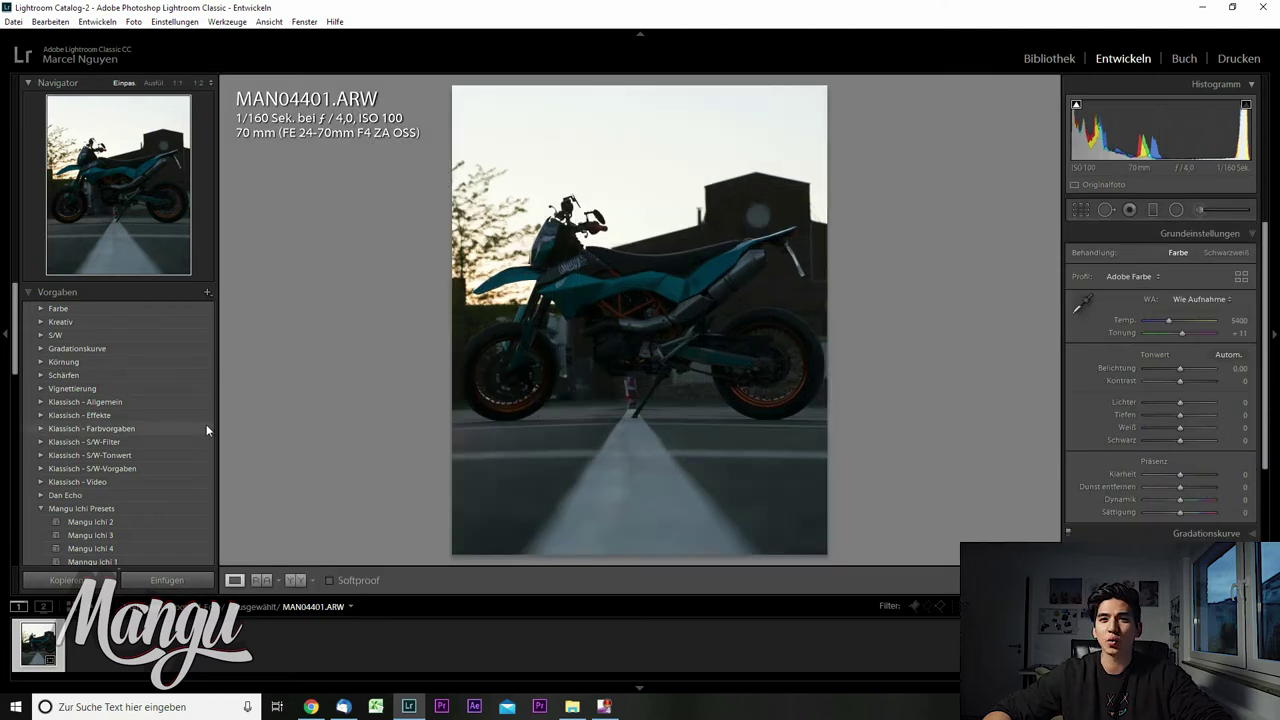
Apply the Manngu Ichi 1 preset from the Mangu Ichi Presets group.
{"action": "scroll", "coordinate": [206, 425], "scroll_direction": "down", "scroll_amount": 3}
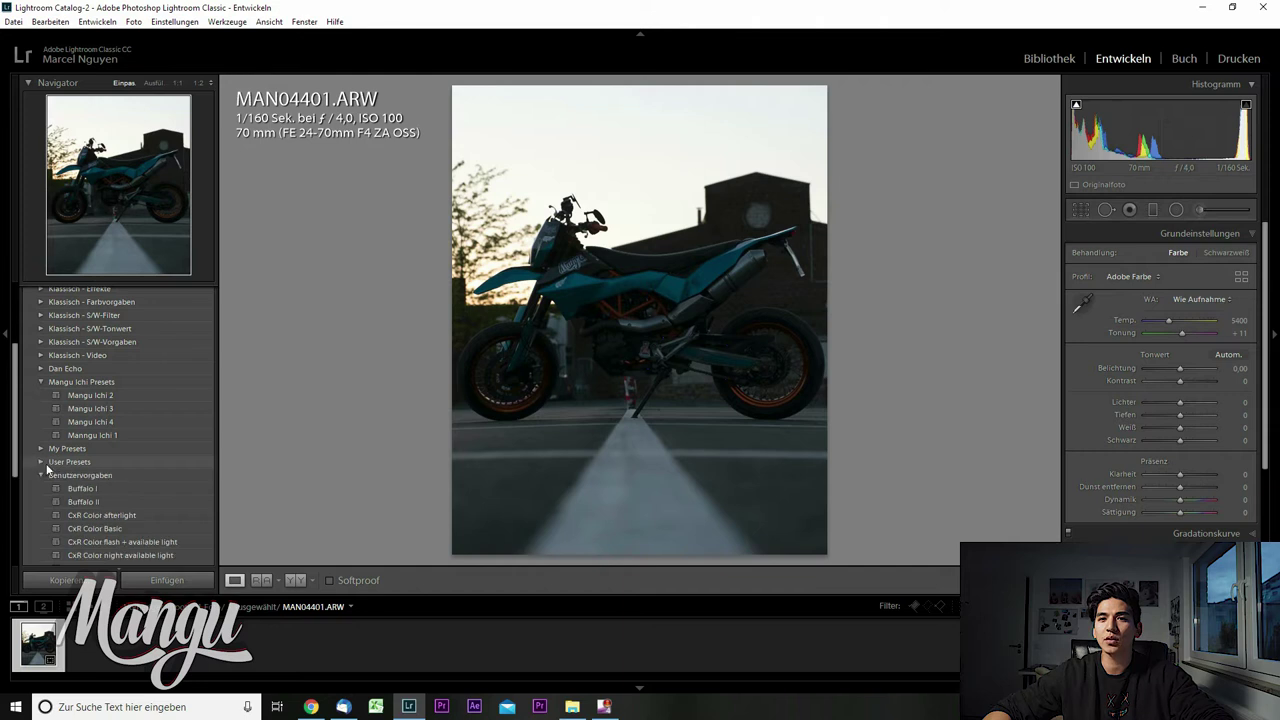
{"action": "left_click", "coordinate": [40, 475]}
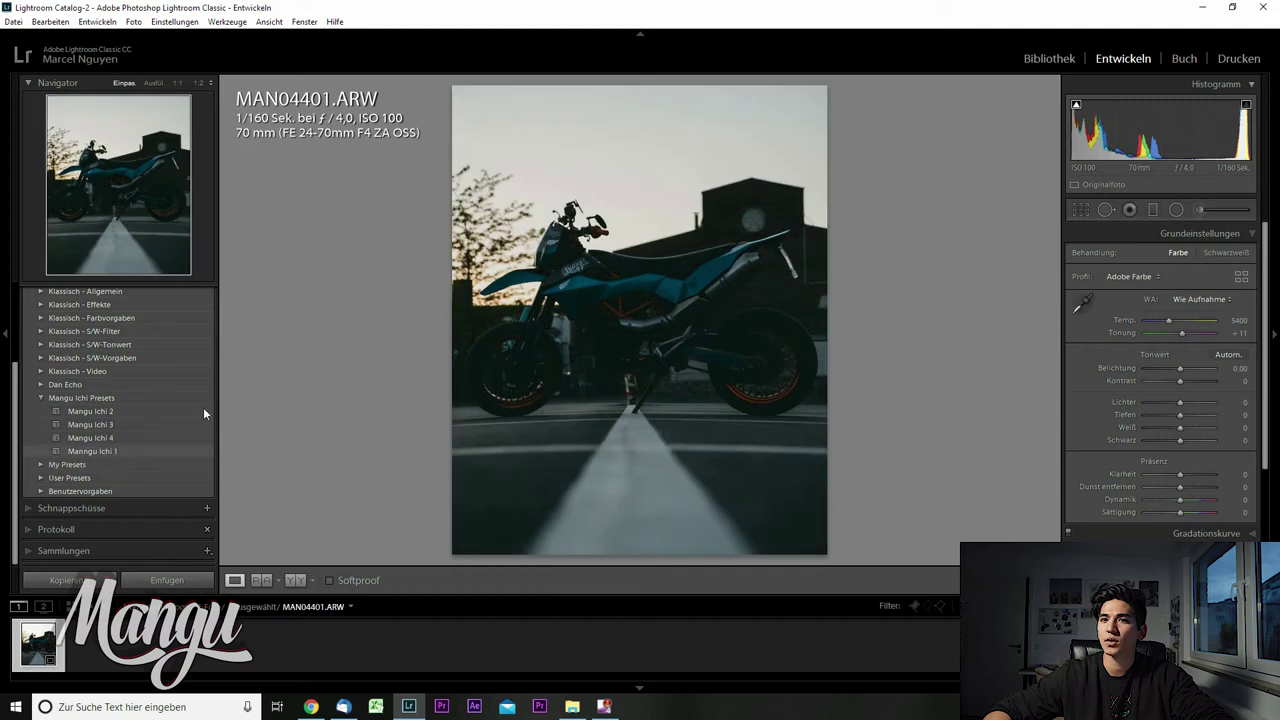
{"action": "left_click", "coordinate": [123, 451]}
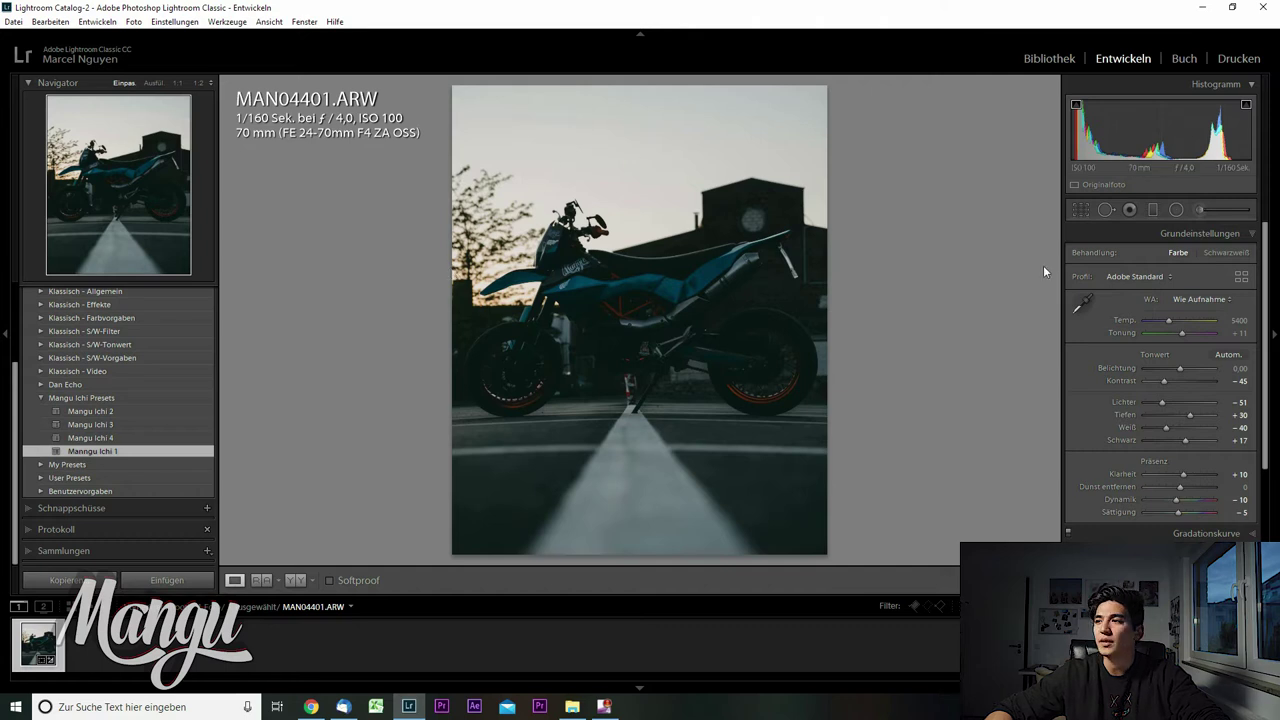
Hide the left panel and set Basic Highlights to −100 and Shadows to +86.
{"action": "left_click", "coordinate": [5, 337]}
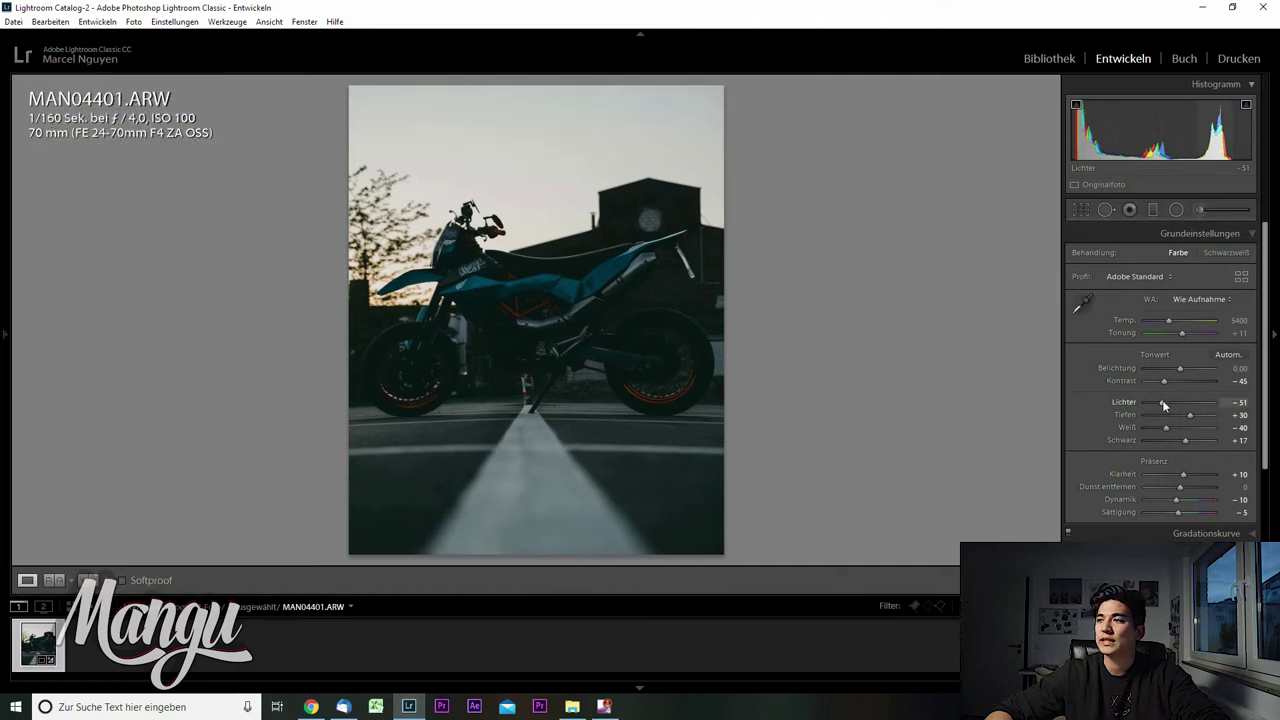
{"action": "left_click_drag", "start_coordinate": [1160, 400], "coordinate": [1154, 400]}
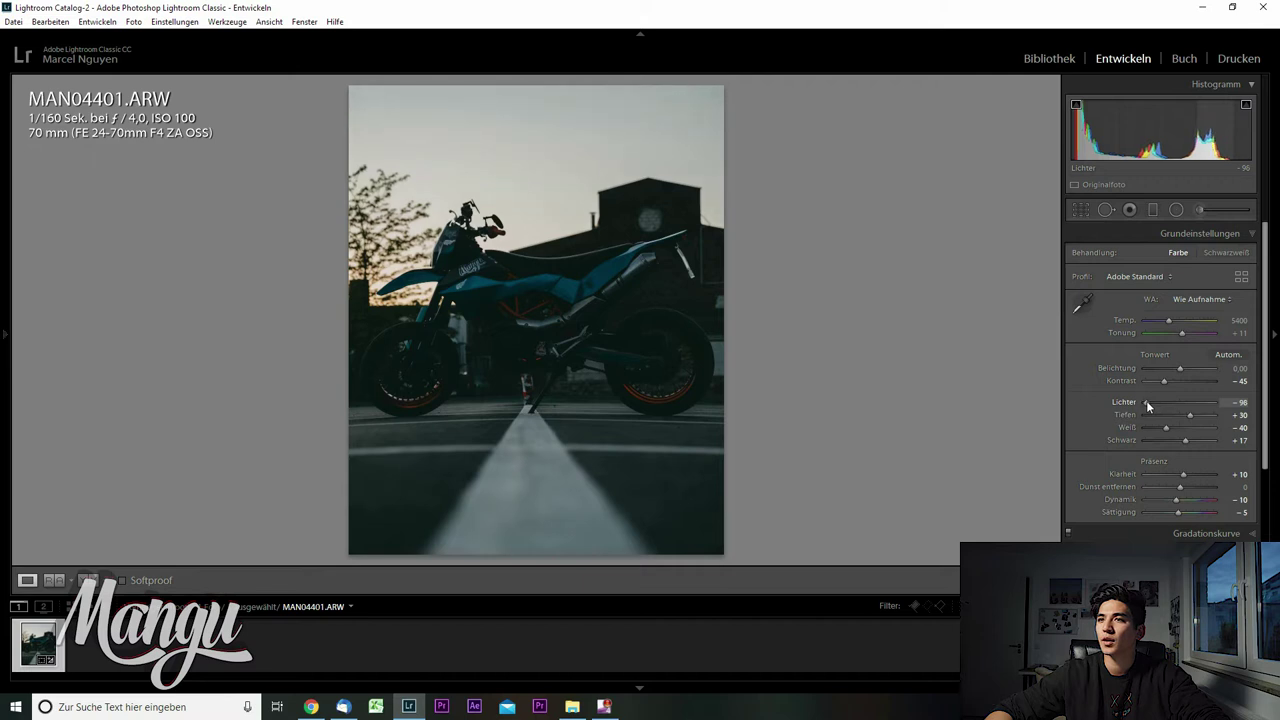
{"action": "left_click_drag", "start_coordinate": [1146, 400], "coordinate": [1140, 401]}
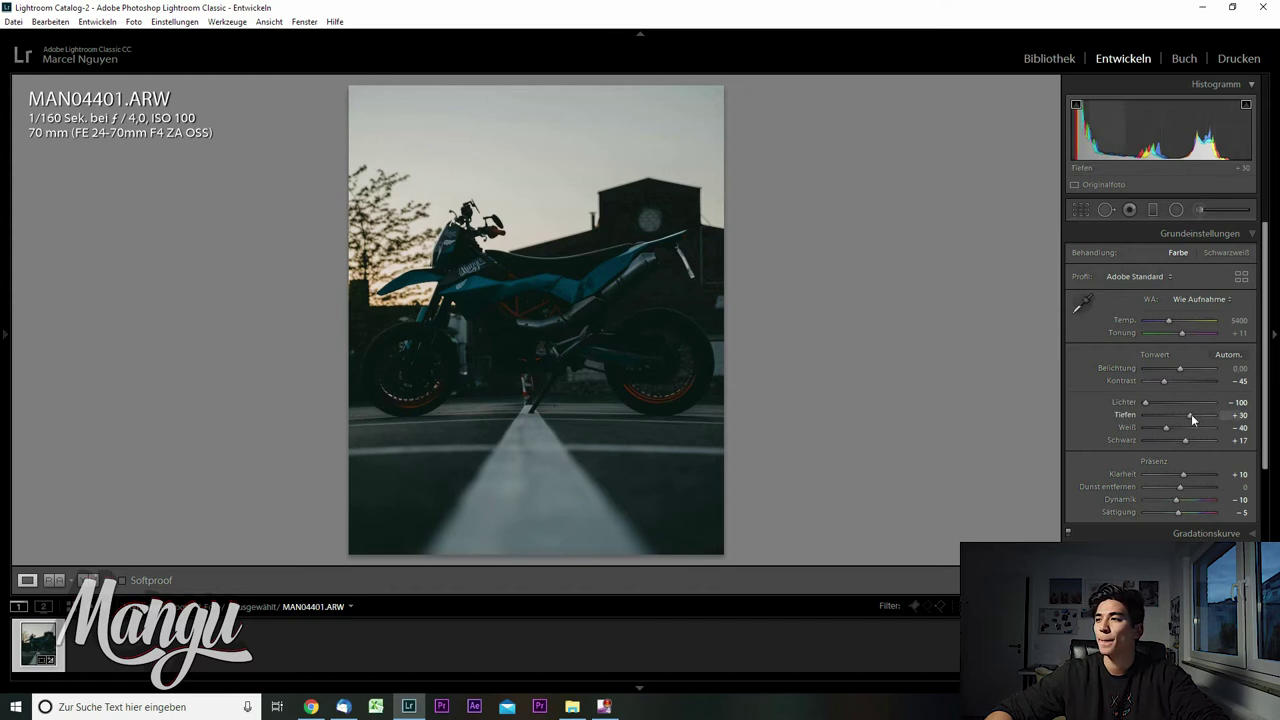
{"action": "left_click_drag", "start_coordinate": [1191, 414], "coordinate": [1210, 416]}
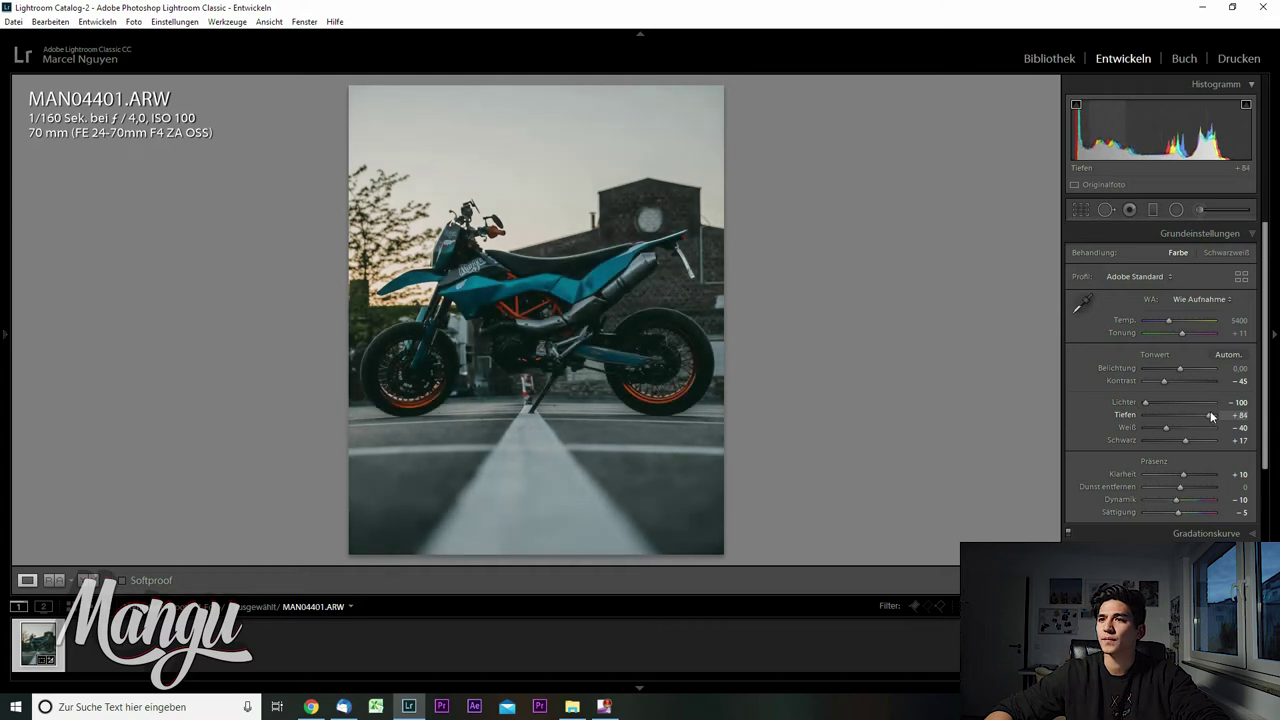
{"action": "left_click_drag", "start_coordinate": [1210, 414], "coordinate": [1212, 414]}
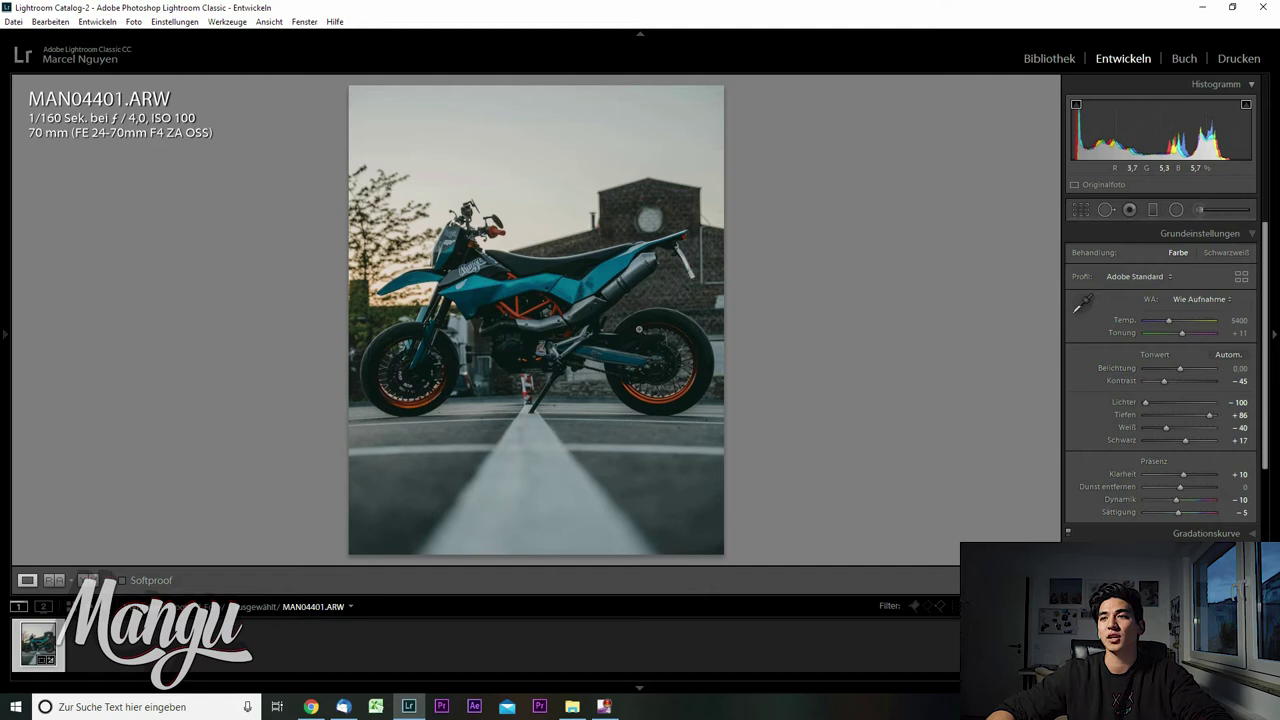
Inspect the preset's custom RGB tone curve, then collapse the Tone Curve panel.
{"action": "scroll", "coordinate": [1267, 348], "scroll_direction": "down", "scroll_amount": 5}
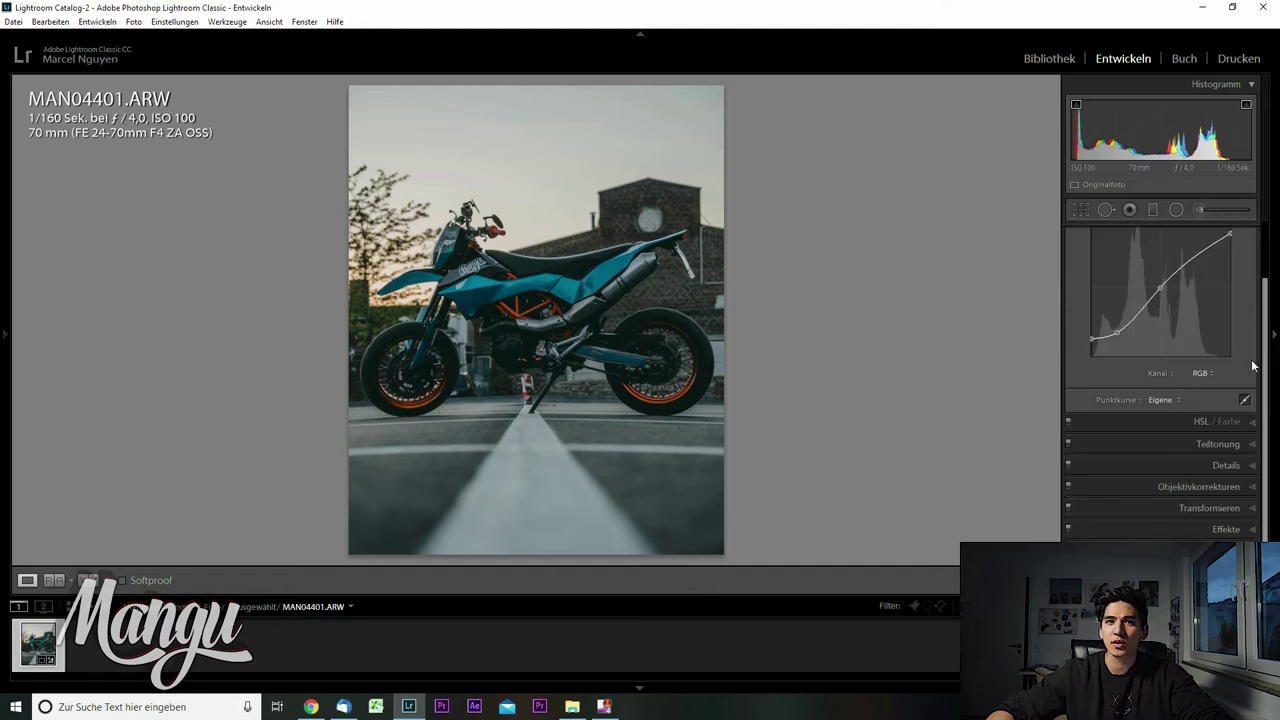
{"action": "scroll", "coordinate": [1262, 320], "scroll_direction": "up", "scroll_amount": 1}
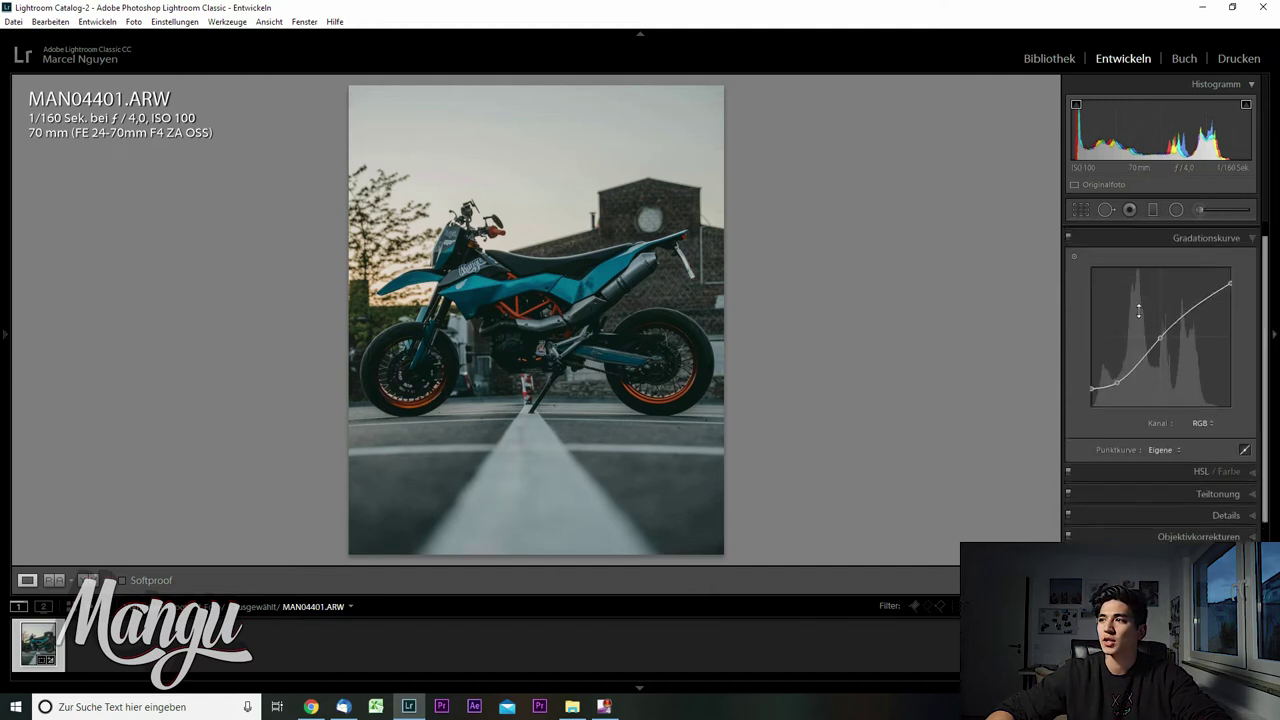
{"action": "left_click", "coordinate": [1249, 241]}
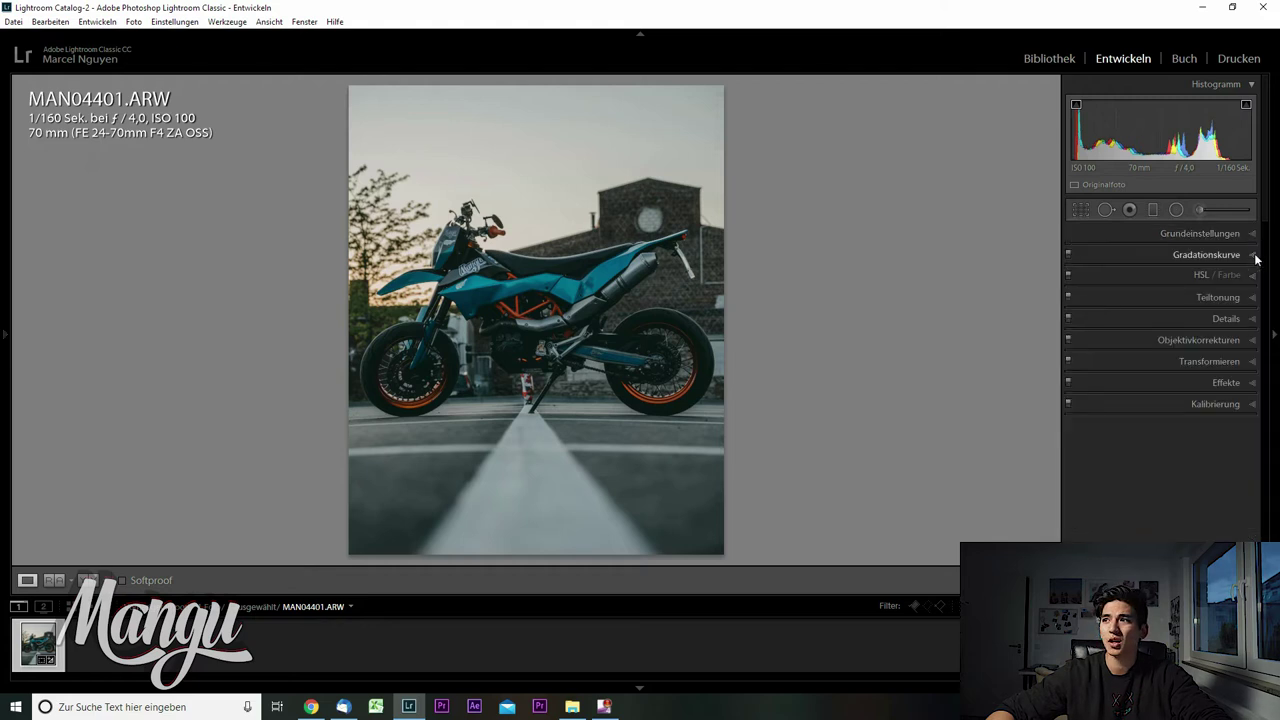
{"action": "left_click", "coordinate": [1255, 257]}
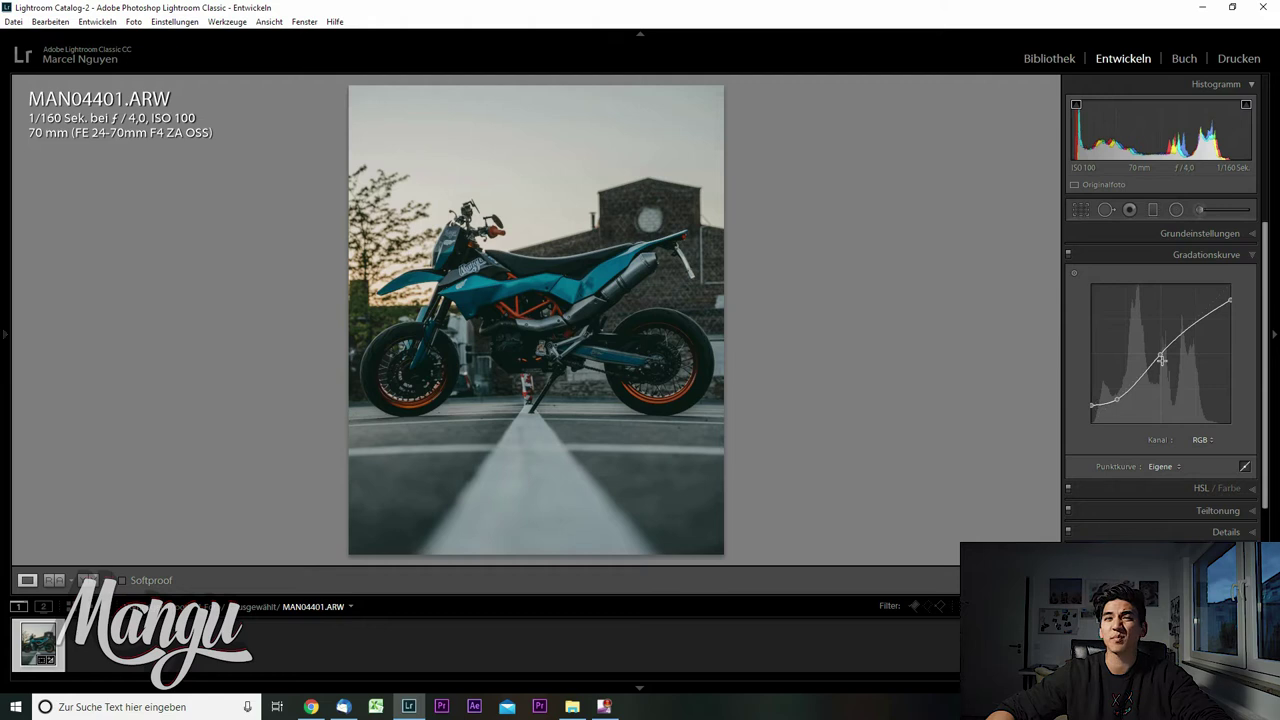
{"action": "left_click", "coordinate": [1254, 258]}
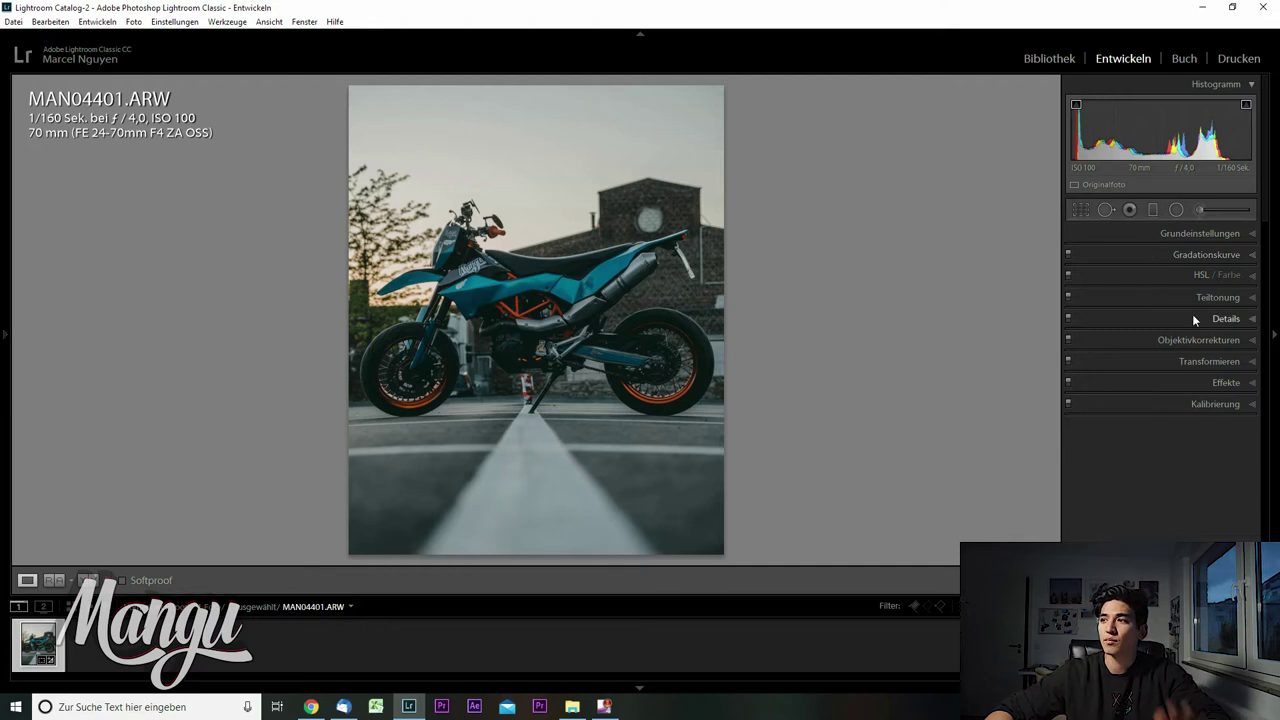
{"action": "left_click", "coordinate": [1255, 282]}
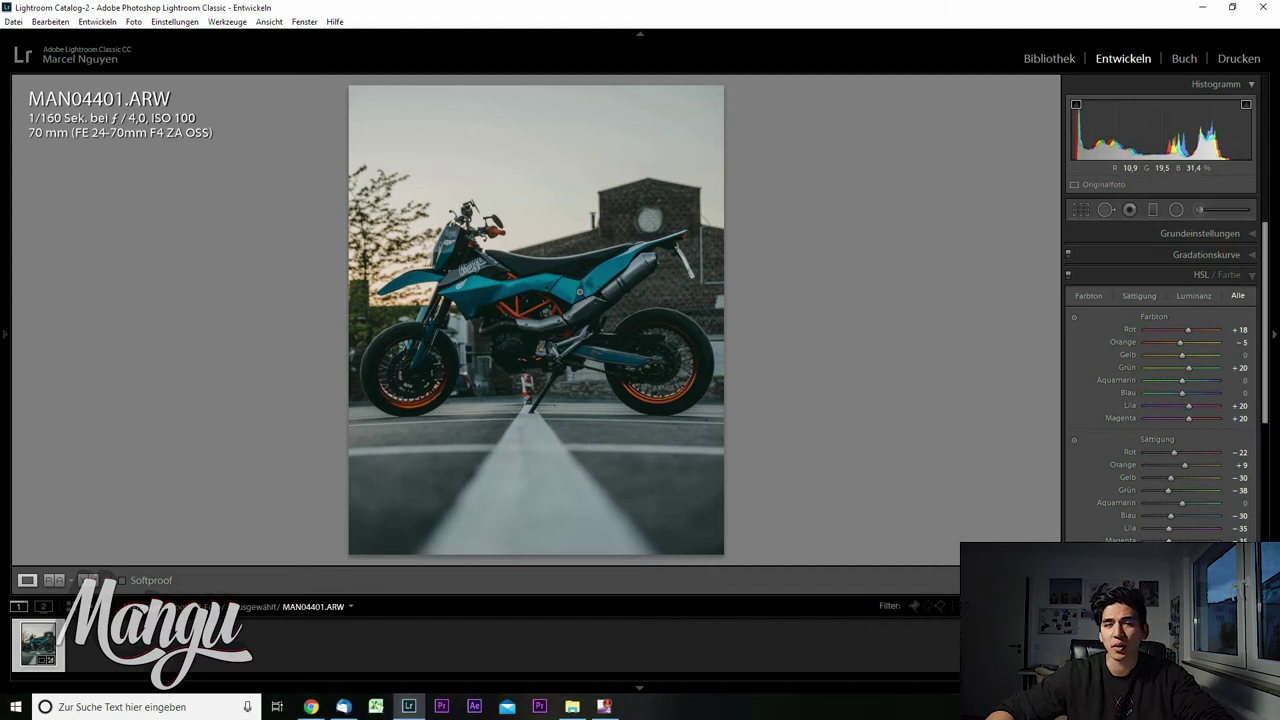
{"action": "scroll", "coordinate": [1265, 313], "scroll_direction": "down", "scroll_amount": 2}
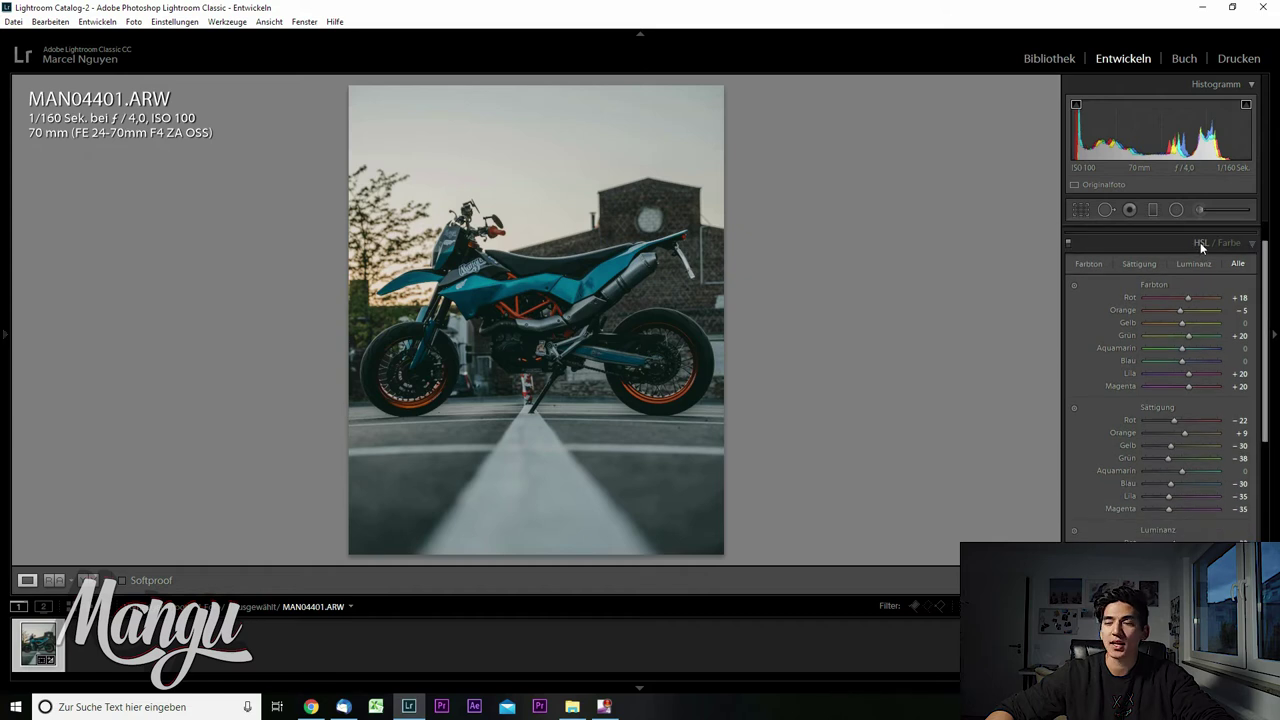
{"action": "scroll", "coordinate": [1210, 260], "scroll_direction": "down", "scroll_amount": 3}
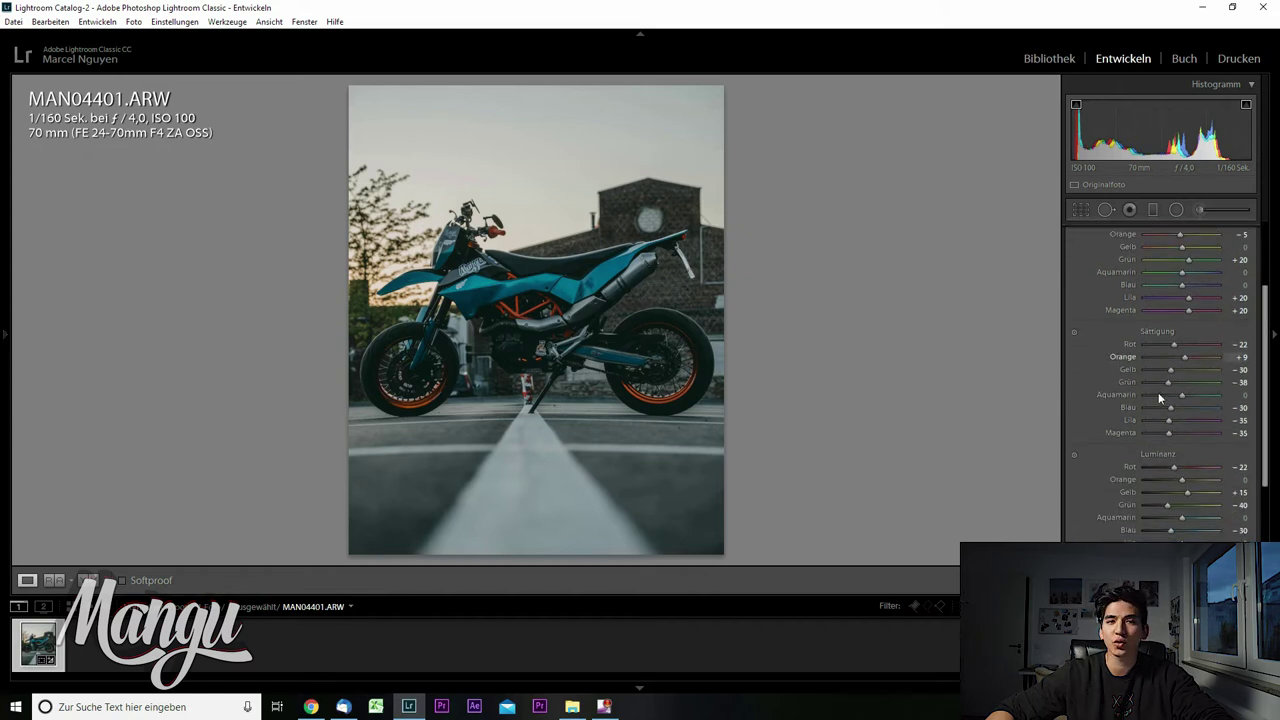
{"action": "scroll", "coordinate": [1266, 352], "scroll_direction": "up", "scroll_amount": 1}
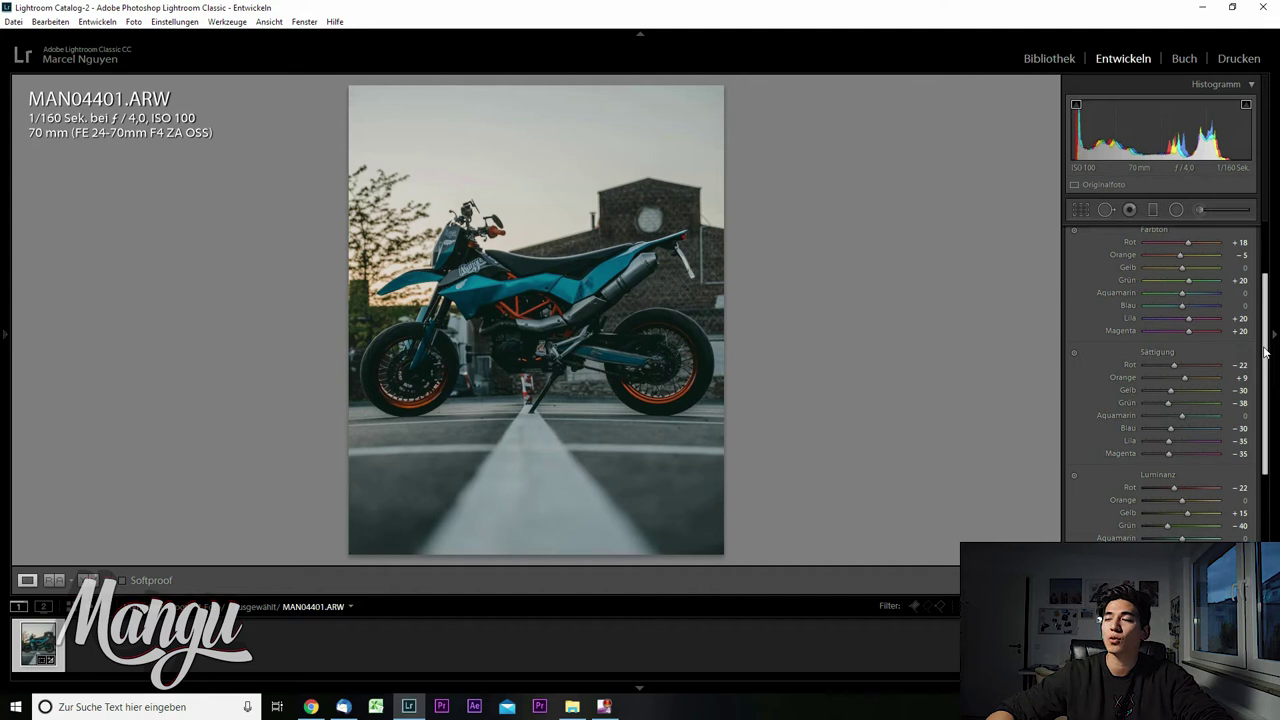
{"action": "scroll", "coordinate": [1231, 292], "scroll_direction": "up", "scroll_amount": 1}
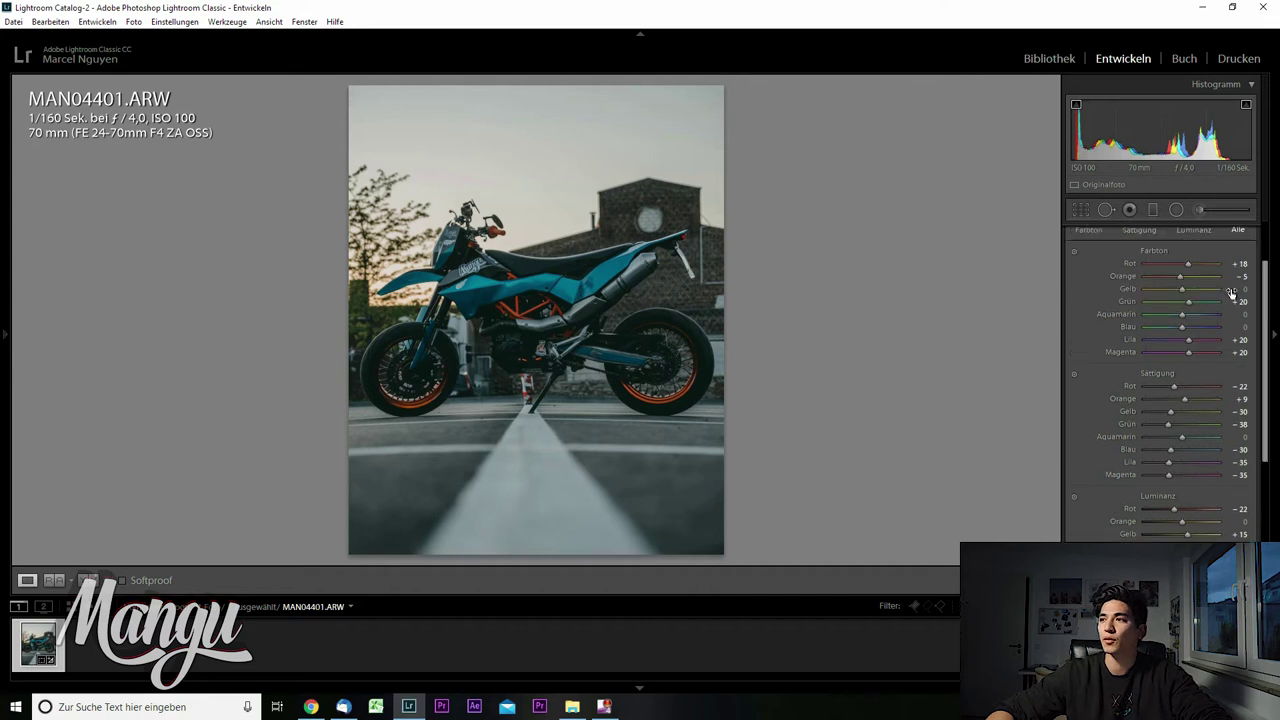
{"action": "left_click", "coordinate": [1074, 251]}
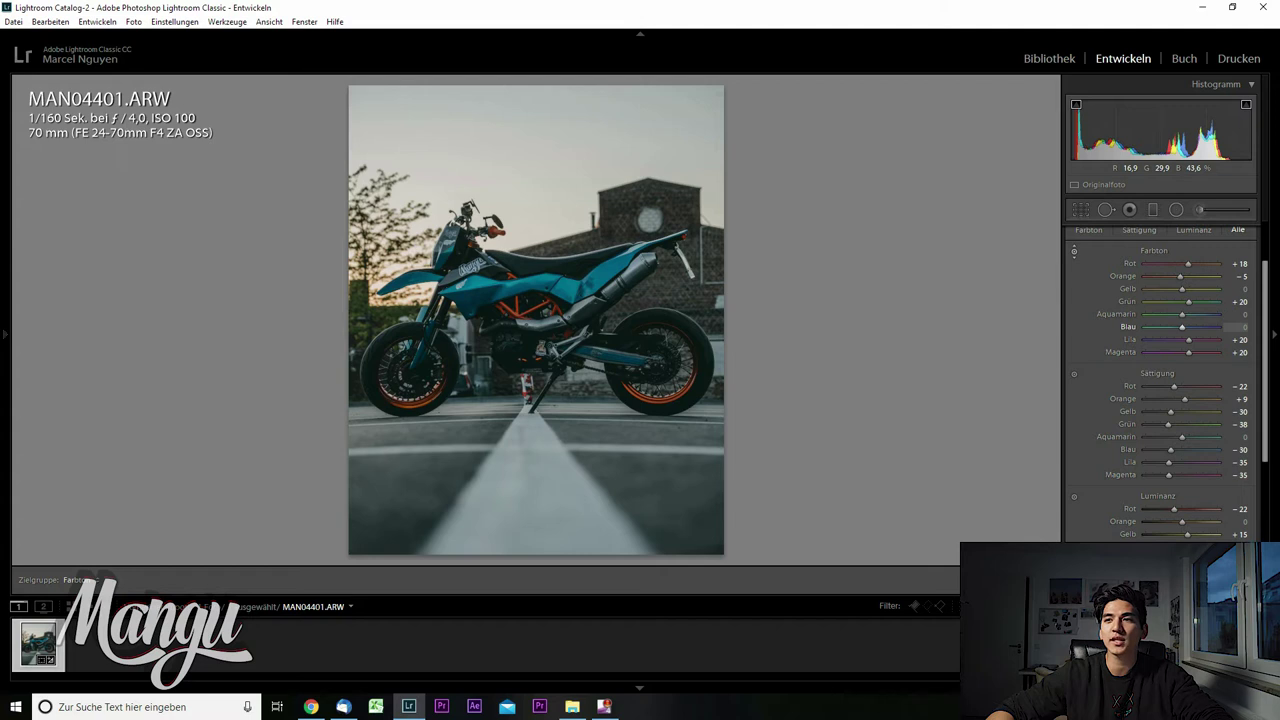
{"action": "left_click_drag", "start_coordinate": [610, 272], "coordinate": [610, 220]}
{"action": "left_click_drag", "start_coordinate": [610, 270], "coordinate": [610, 230]}
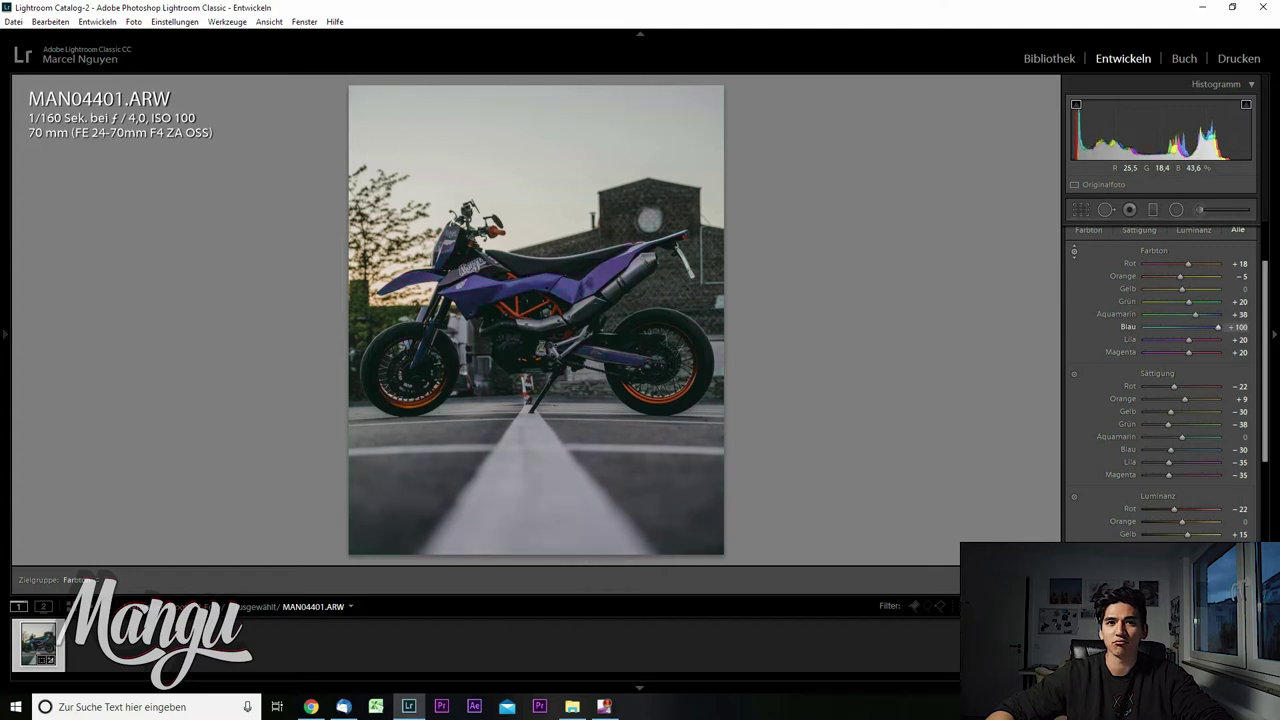
{"action": "key", "text": "ctrl+z"}
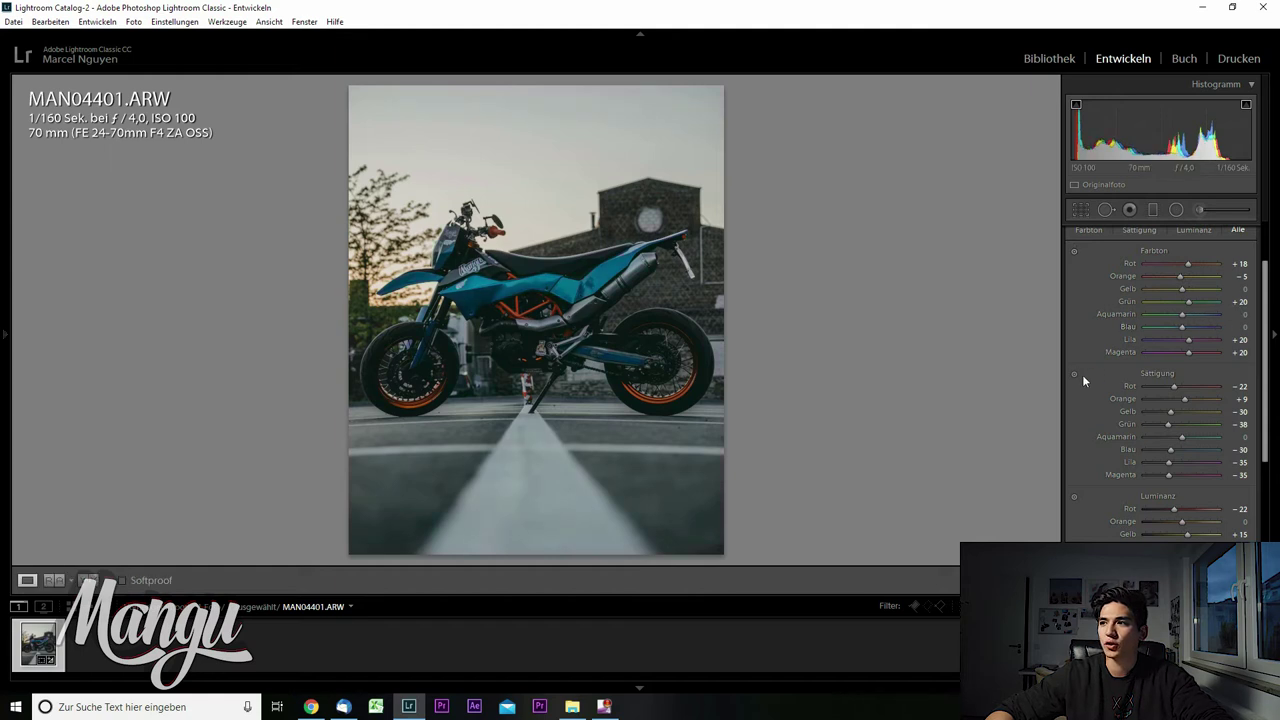
{"action": "left_click", "coordinate": [1074, 374]}
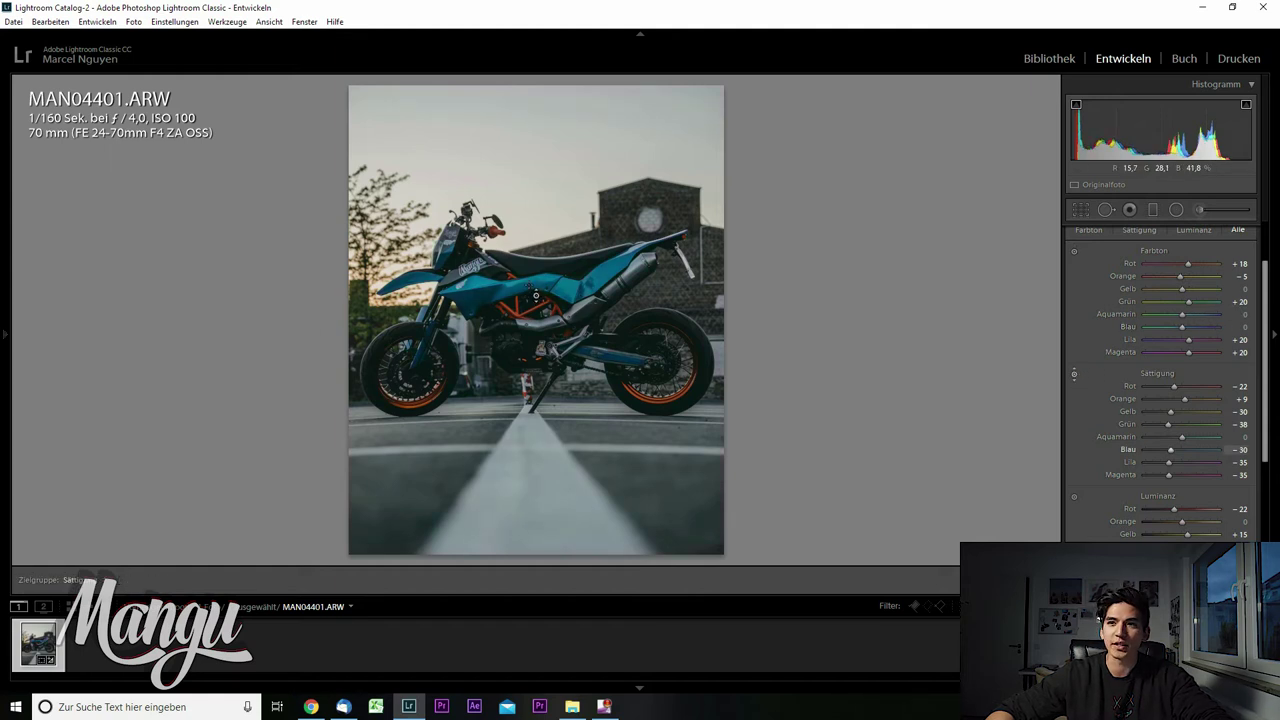
{"action": "left_click_drag", "start_coordinate": [560, 270], "coordinate": [560, 345]}
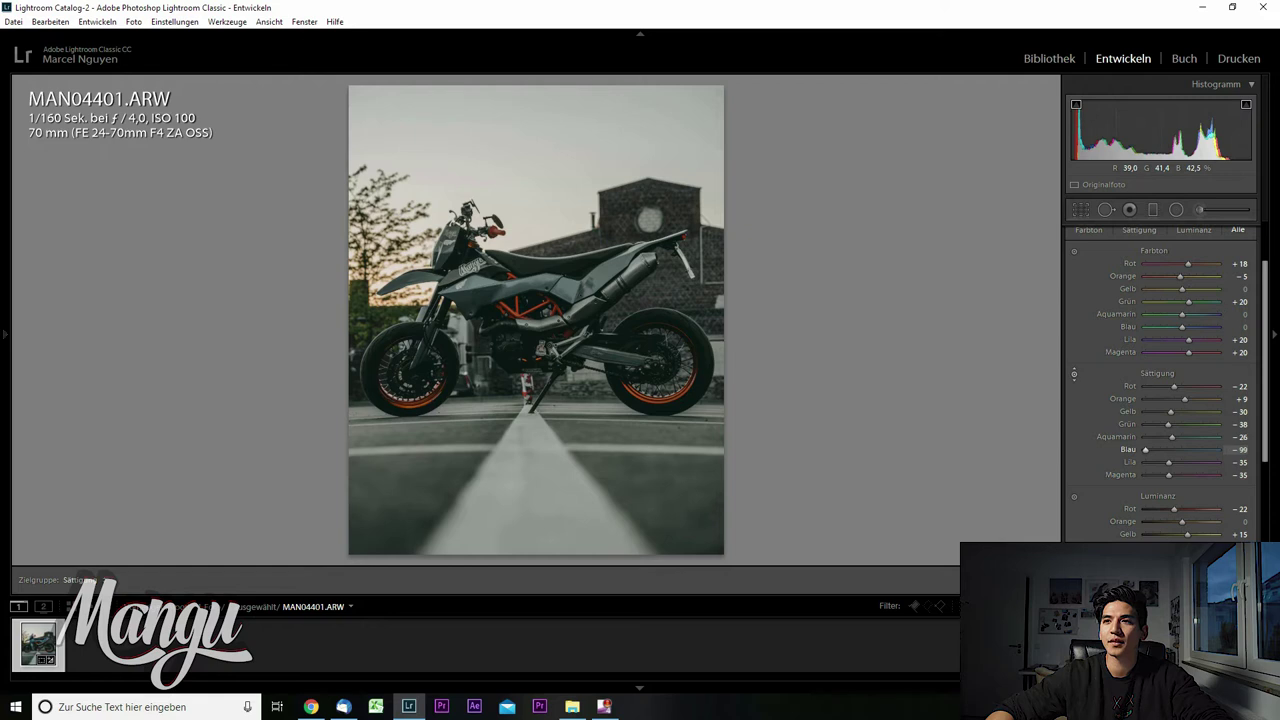
{"action": "key", "text": "ctrl+z"}
{"action": "left_click", "coordinate": [1074, 496]}
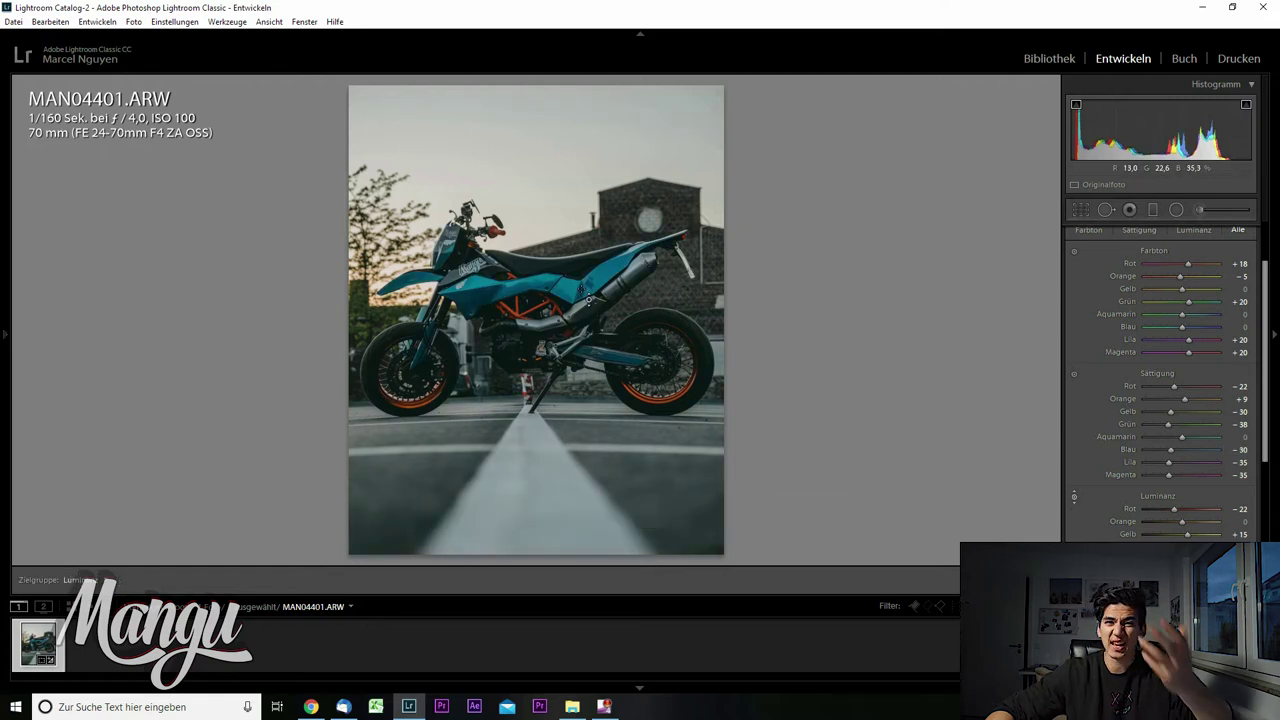
{"action": "left_click_drag", "start_coordinate": [588, 298], "coordinate": [588, 270]}
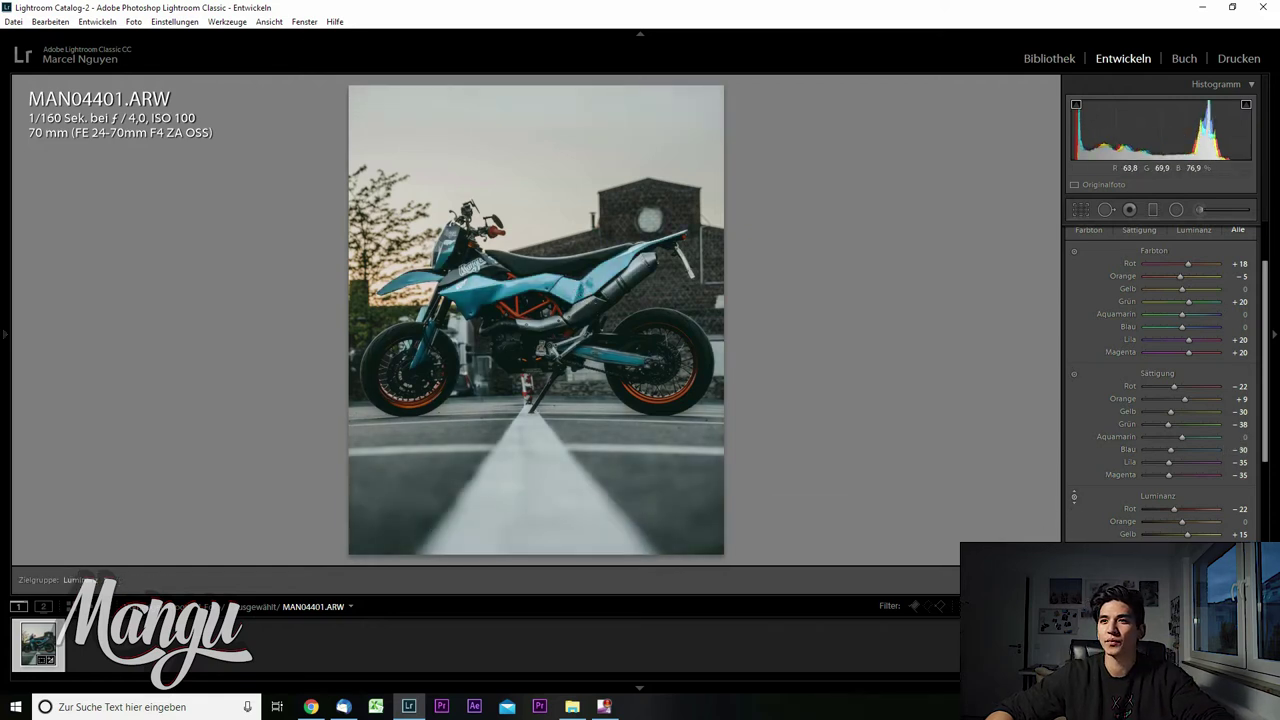
{"action": "key", "text": "ctrl+z"}
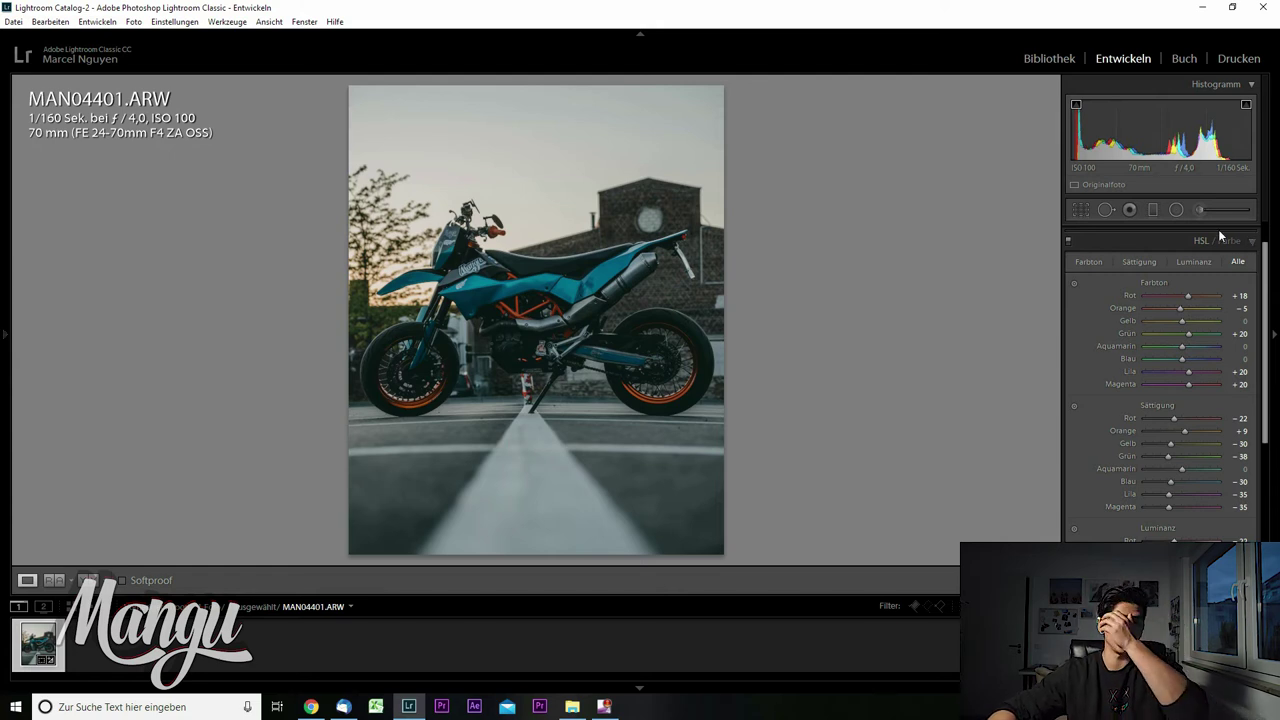
Collapse HSL, expand Detail, and raise the Sharpening Amount from 10 to 127.
{"action": "left_click", "coordinate": [1218, 235]}
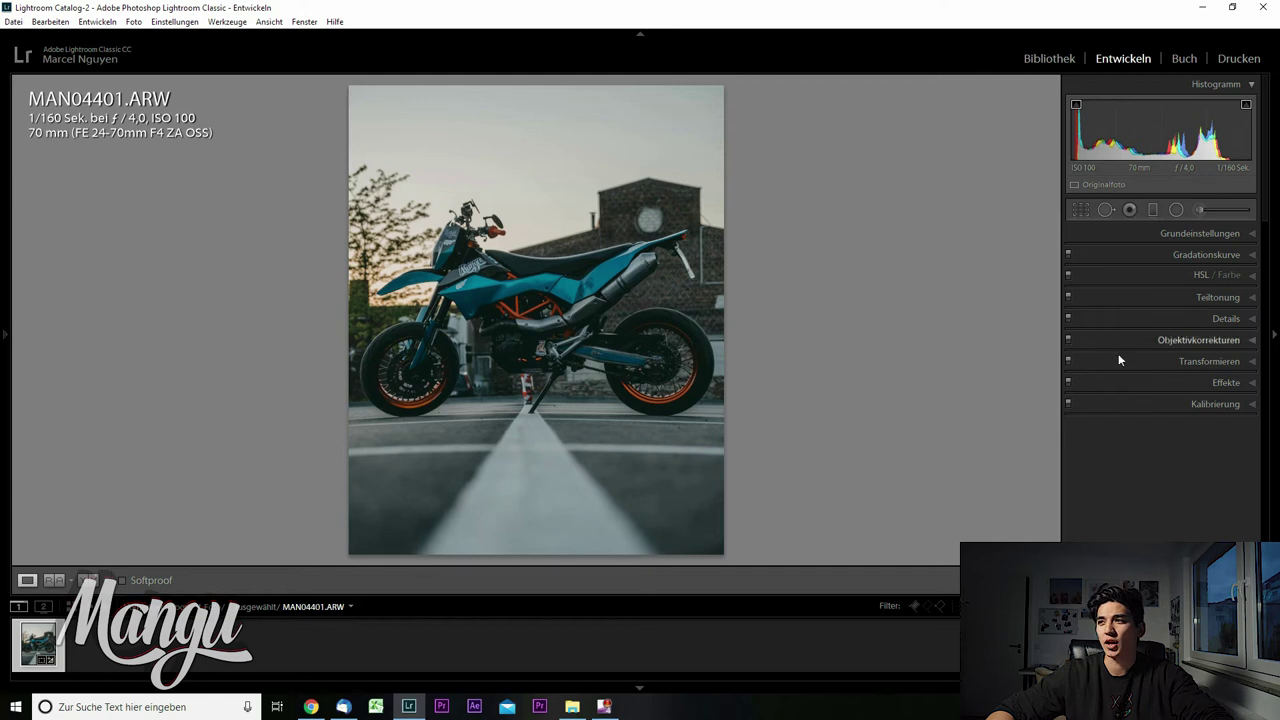
{"action": "left_click", "coordinate": [1232, 319]}
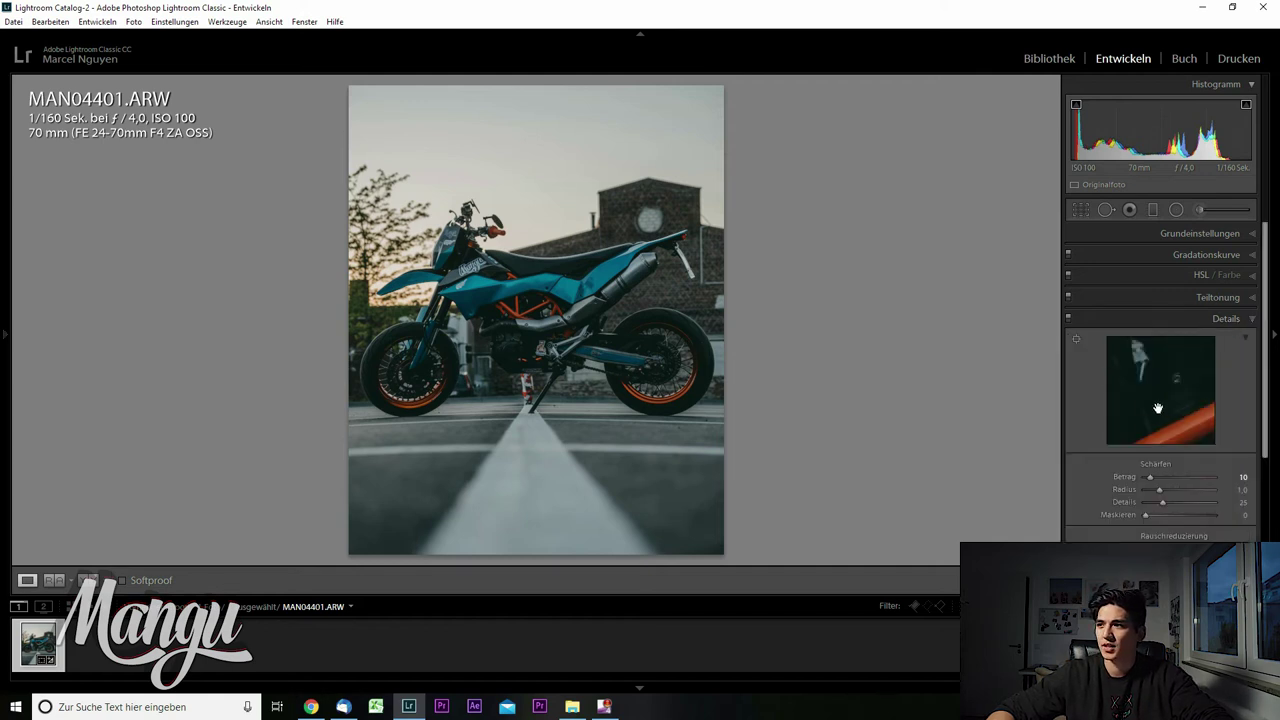
{"action": "left_click_drag", "start_coordinate": [1123, 407], "coordinate": [1120, 365]}
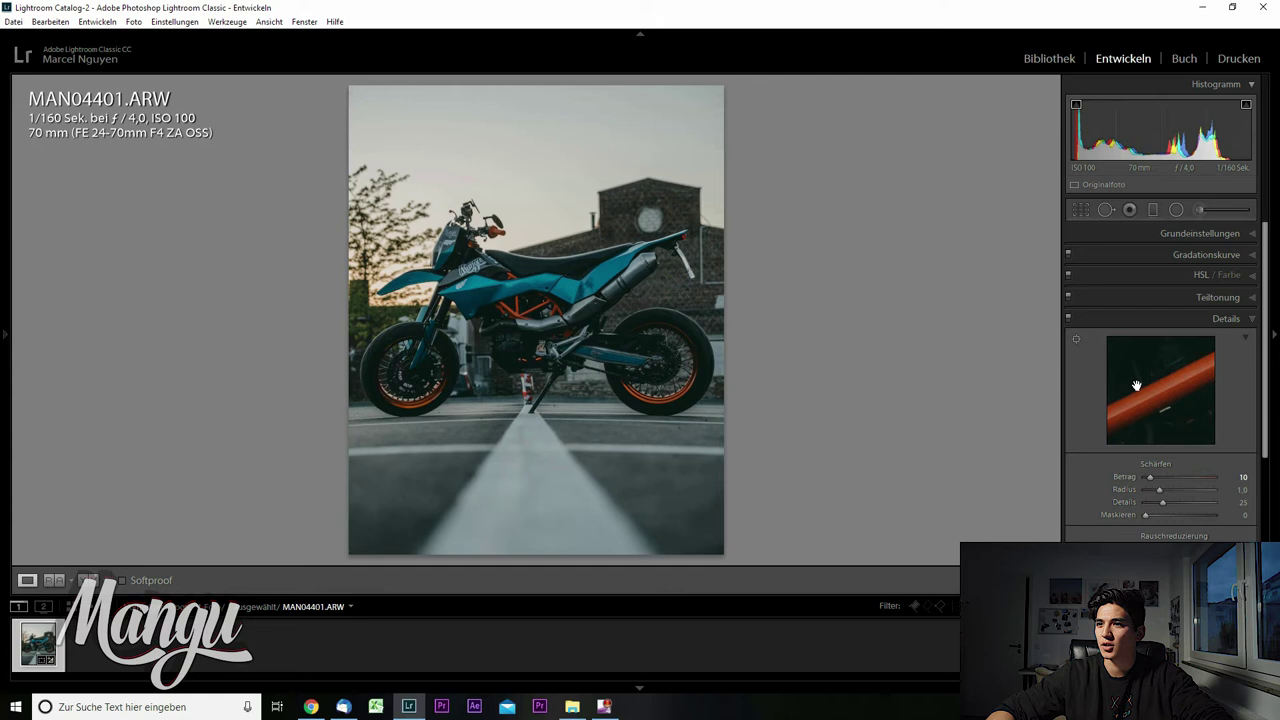
{"action": "left_click", "coordinate": [1076, 339]}
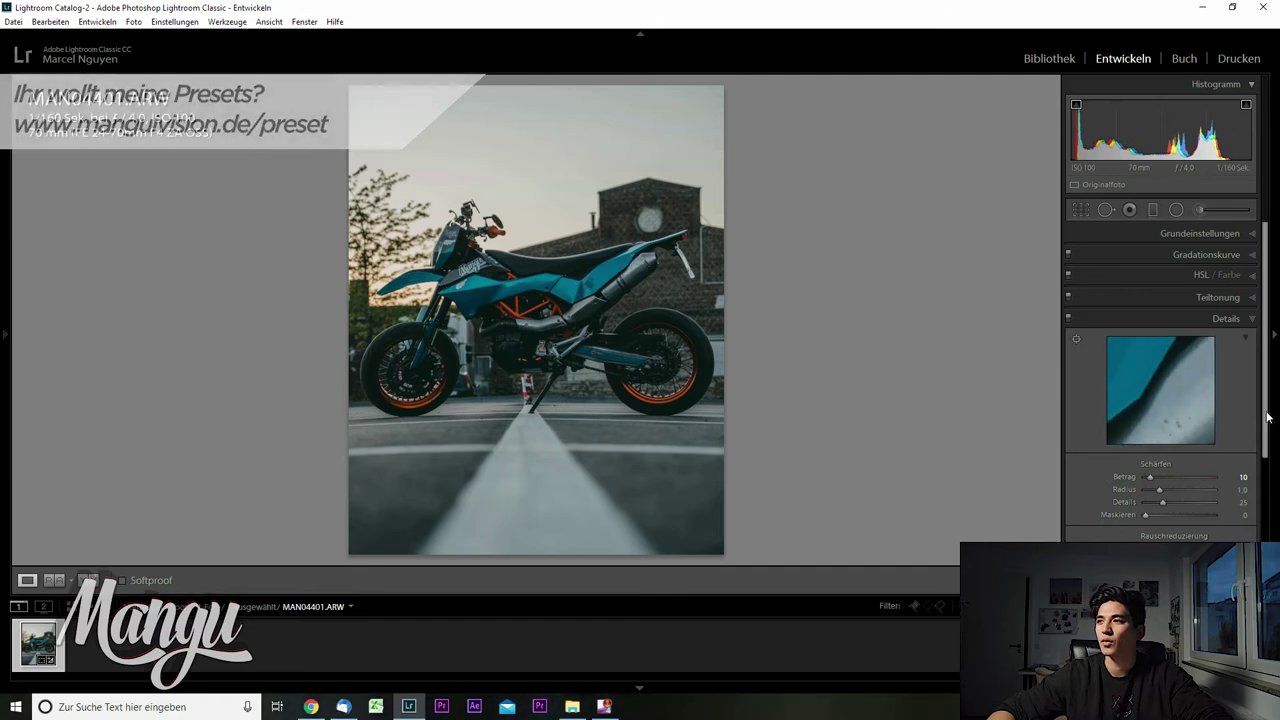
{"action": "scroll", "coordinate": [1250, 360], "scroll_direction": "down", "scroll_amount": 1}
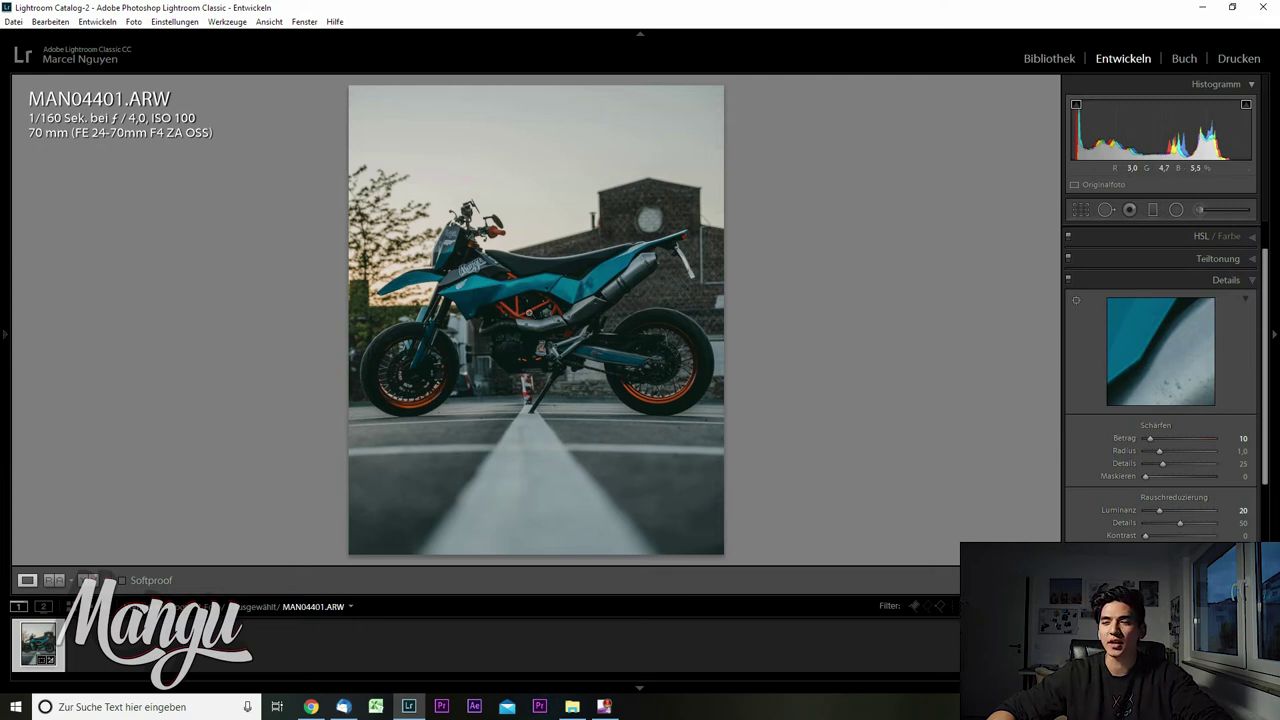
{"action": "scroll", "coordinate": [1179, 389], "scroll_direction": "down", "scroll_amount": 1}
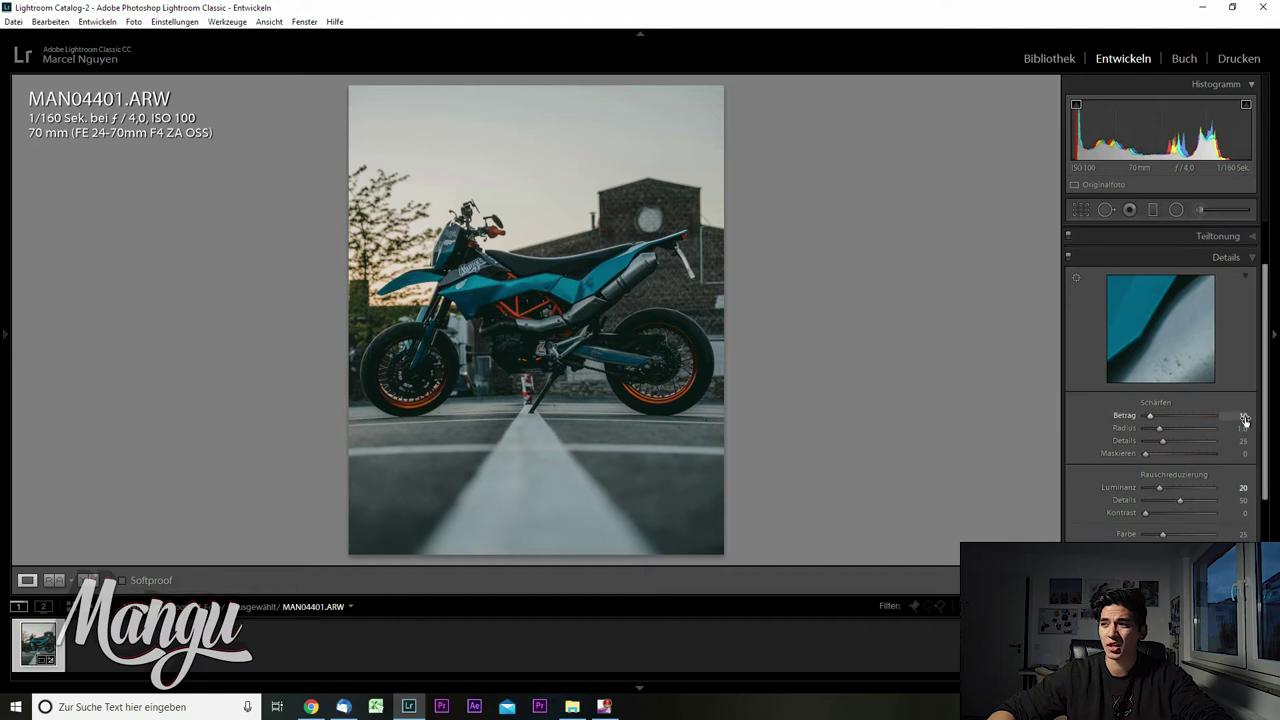
{"action": "scroll", "coordinate": [1210, 390], "scroll_direction": "down", "scroll_amount": 1}
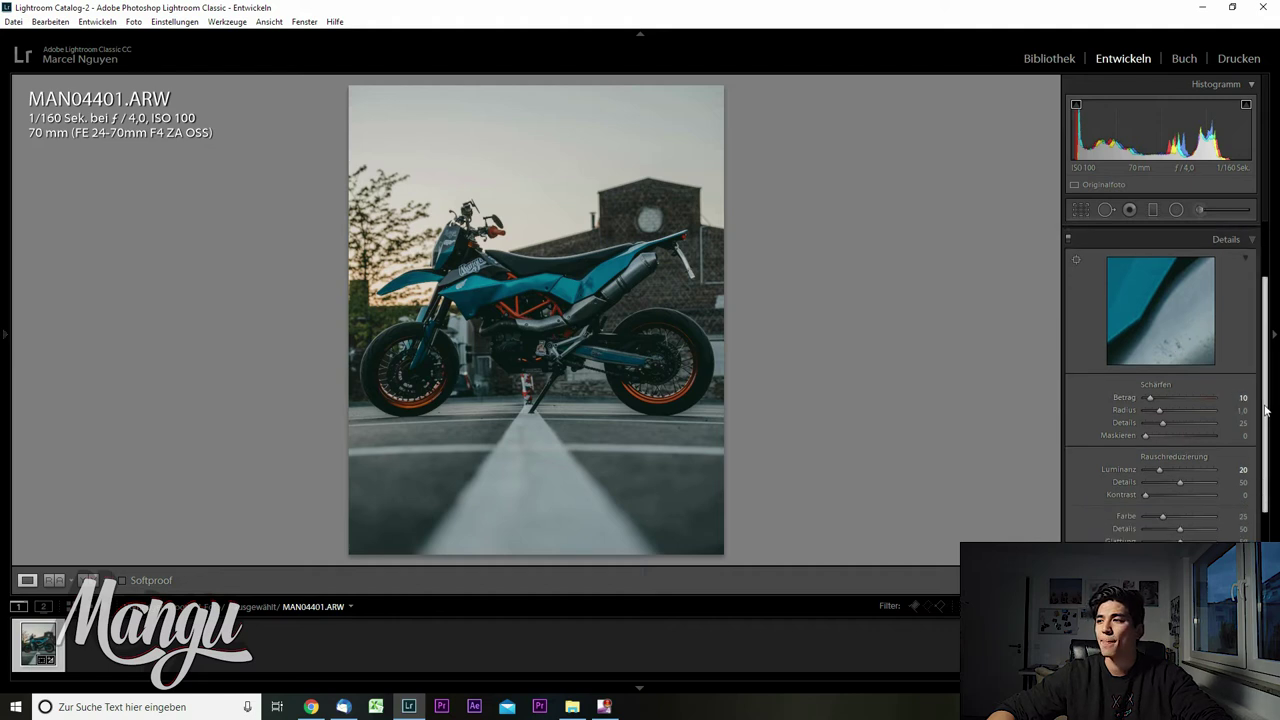
{"action": "left_click", "coordinate": [1204, 390]}
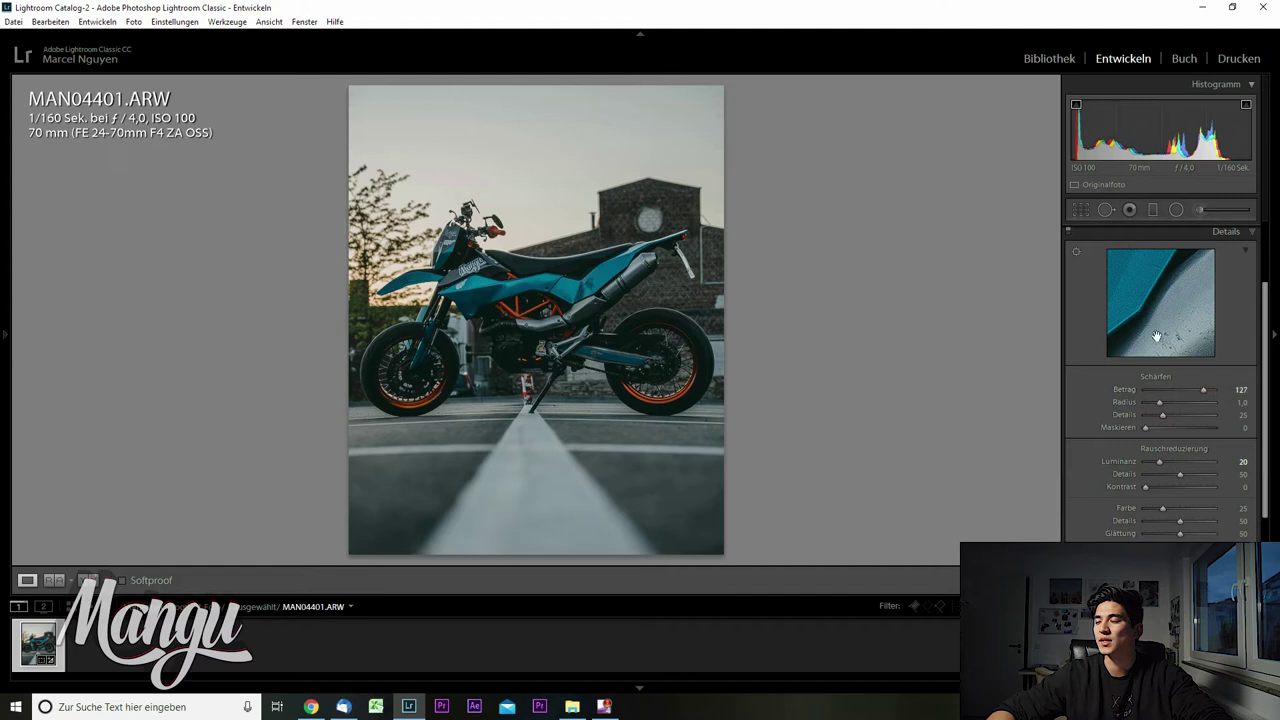
{"action": "left_click_drag", "start_coordinate": [1156, 337], "coordinate": [1123, 273]}
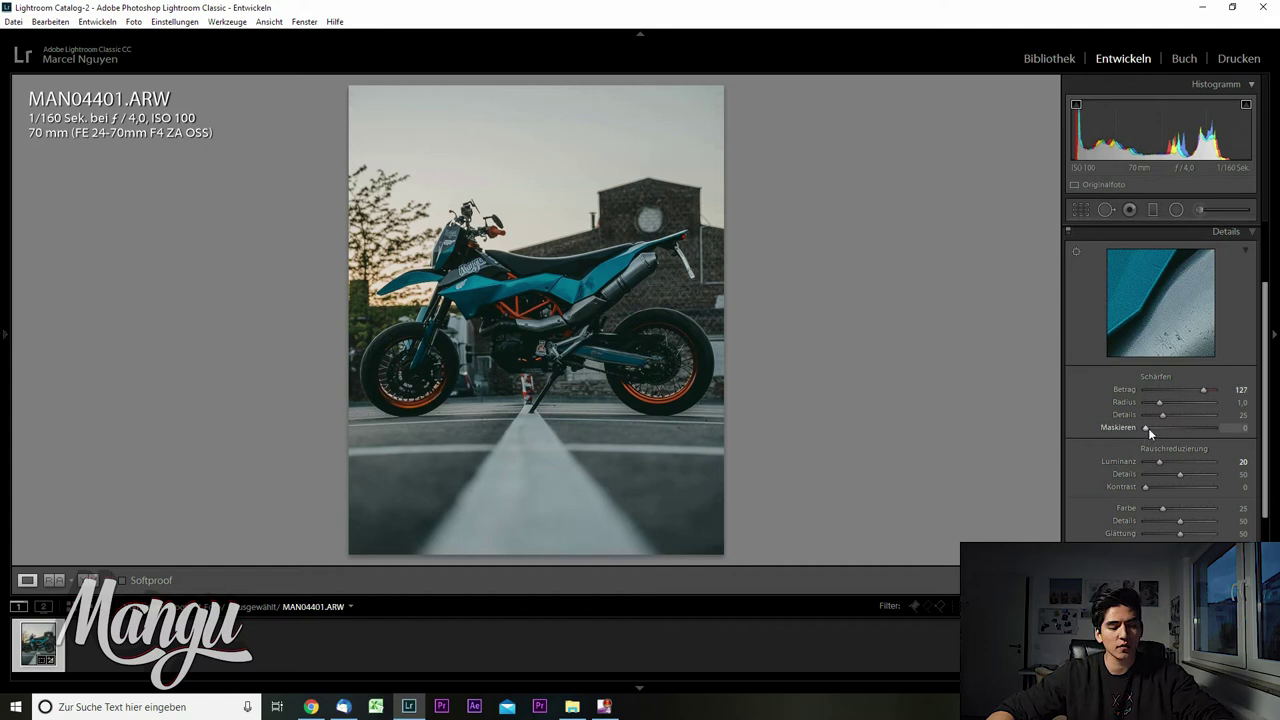
Trial sharpening Masking at 86 with the Alt edge preview, then undo it.
{"action": "key", "text": "alt"}
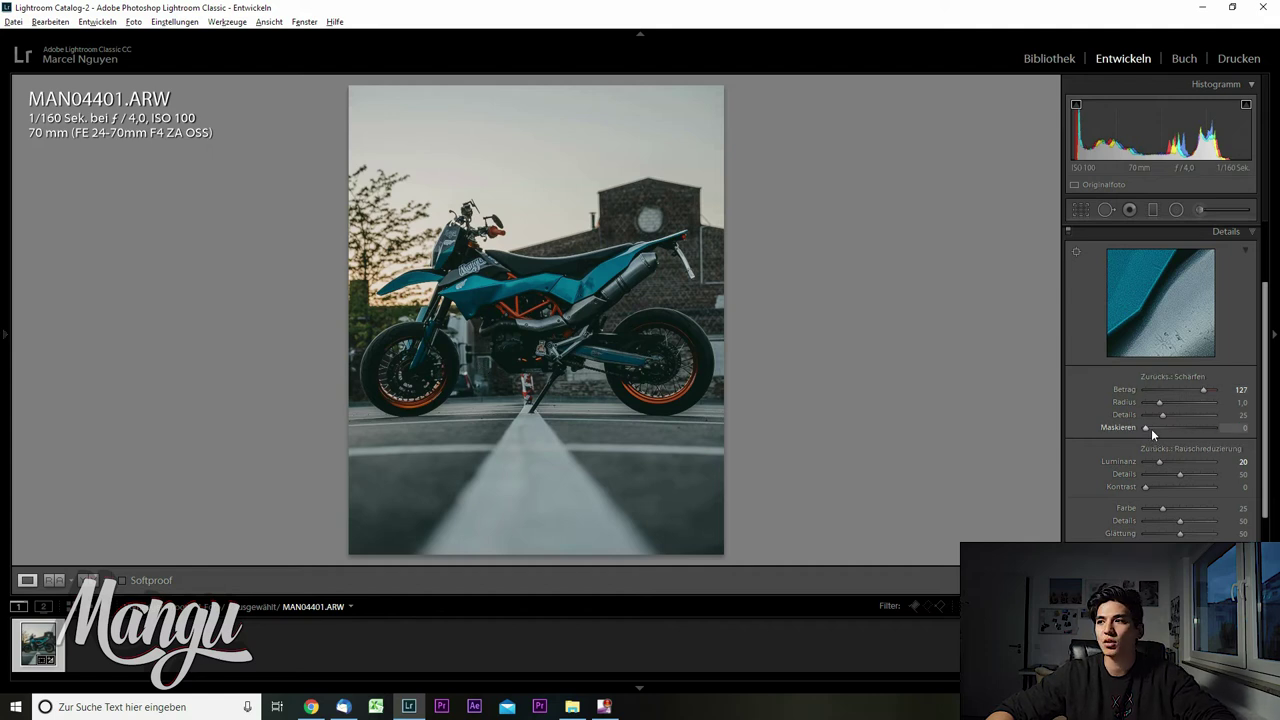
{"action": "left_click_drag", "start_coordinate": [1143, 426], "coordinate": [1130, 430]}
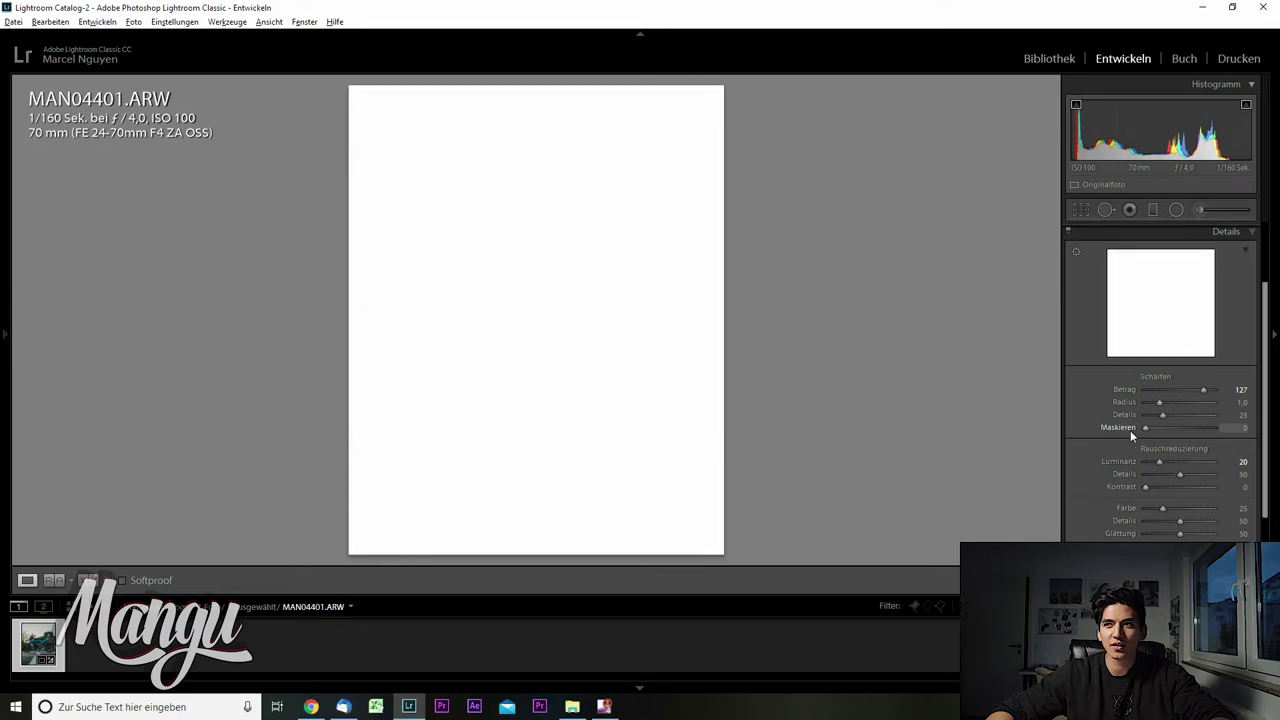
{"action": "left_click", "coordinate": [1181, 389], "text": "alt"}
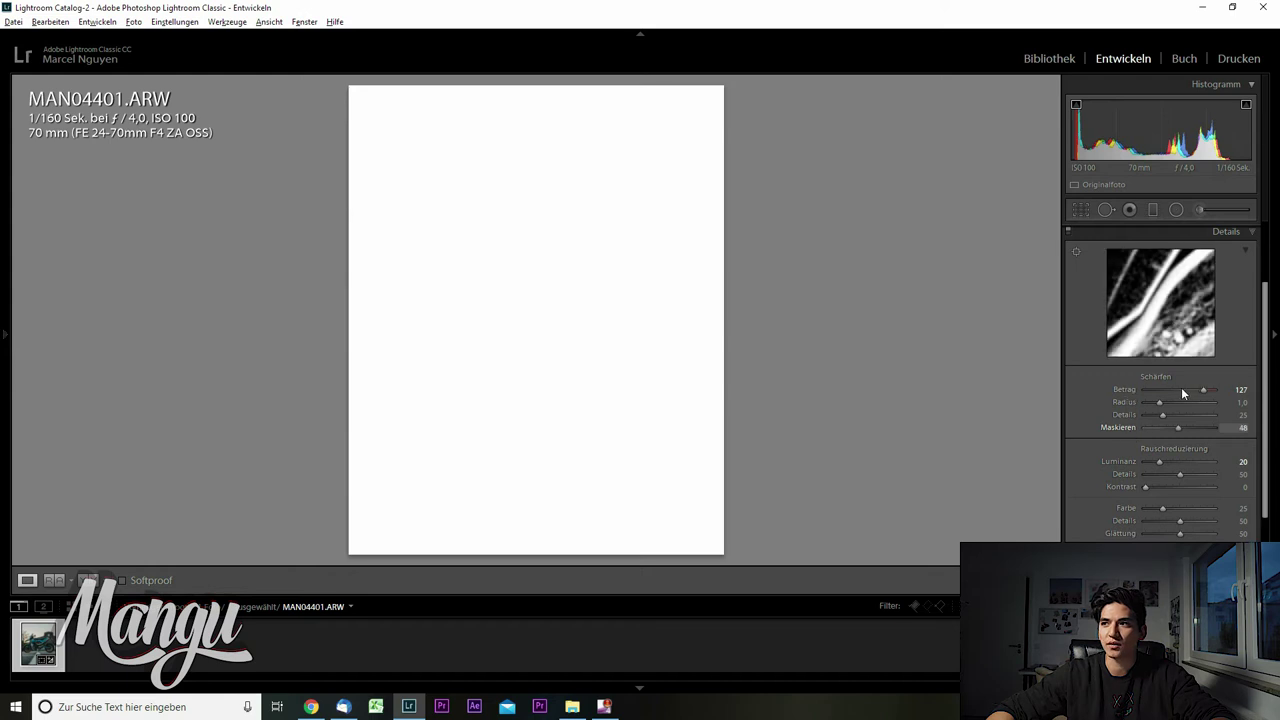
{"action": "left_click_drag", "start_coordinate": [1140, 427], "coordinate": [1206, 428]}
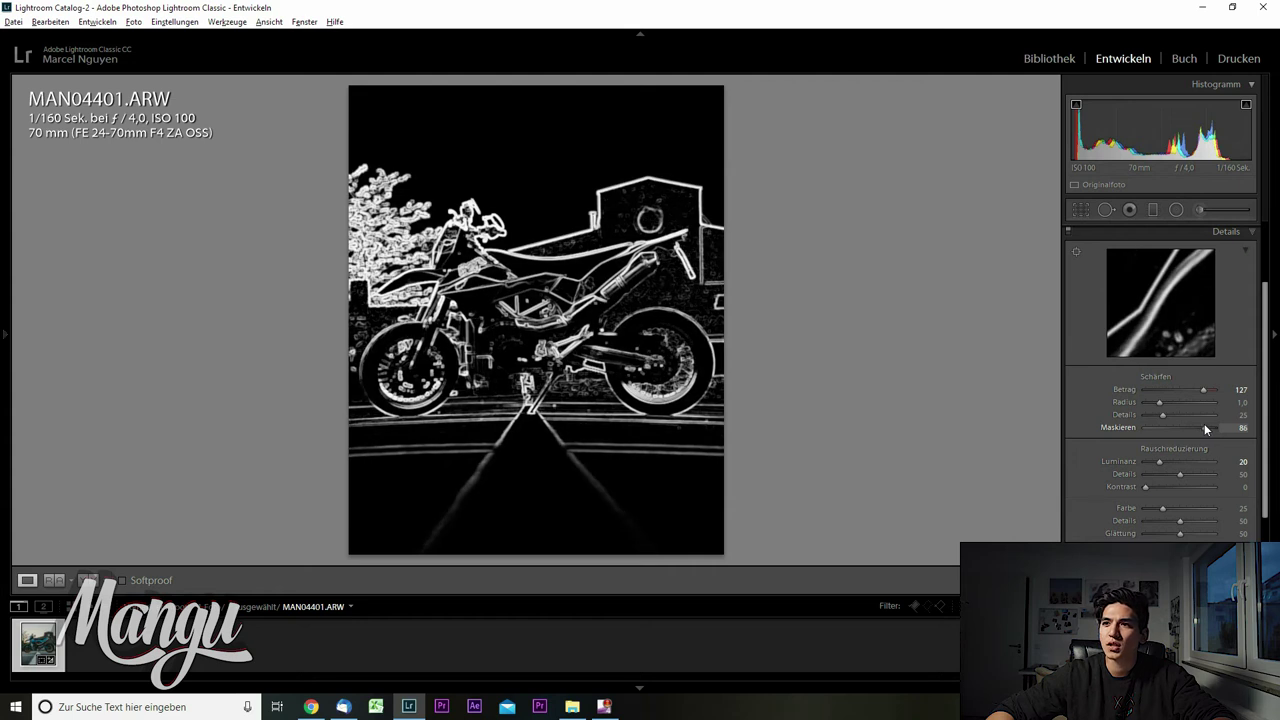
{"action": "left_click_drag", "start_coordinate": [1205, 428], "coordinate": [1205, 428]}
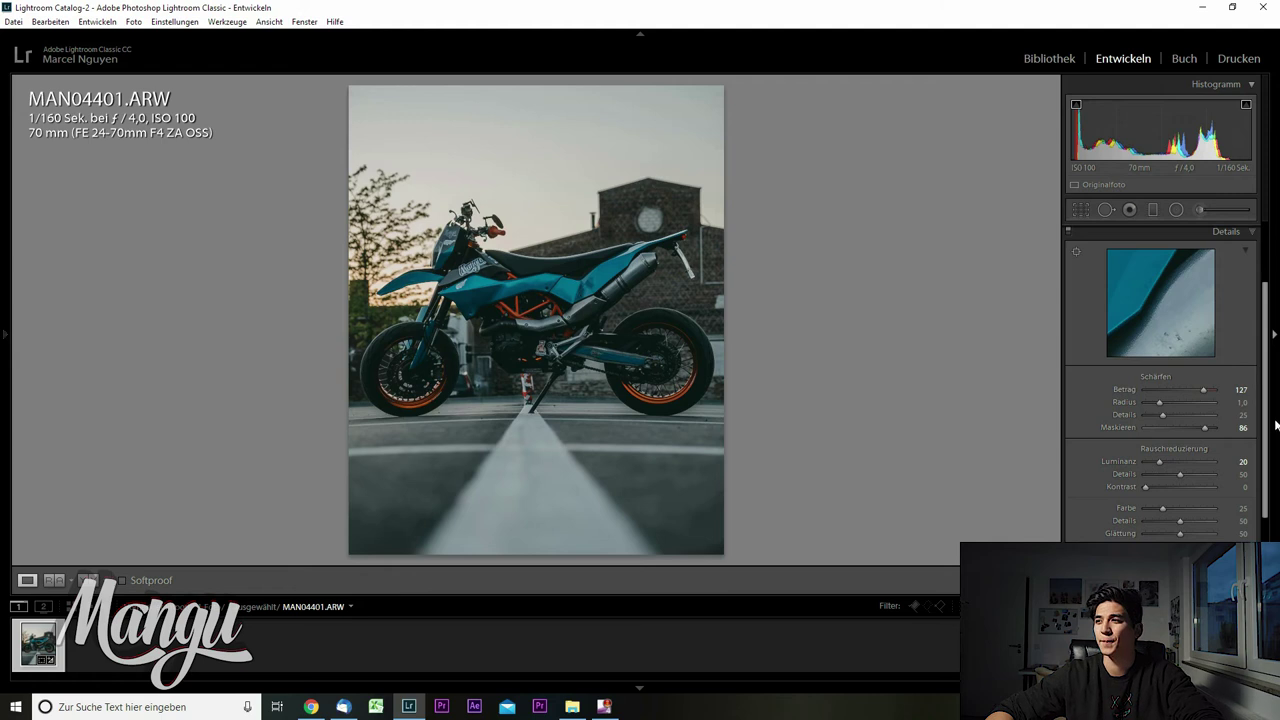
{"action": "key", "text": "ctrl+z"}
{"action": "key", "text": "ctrl+z"}
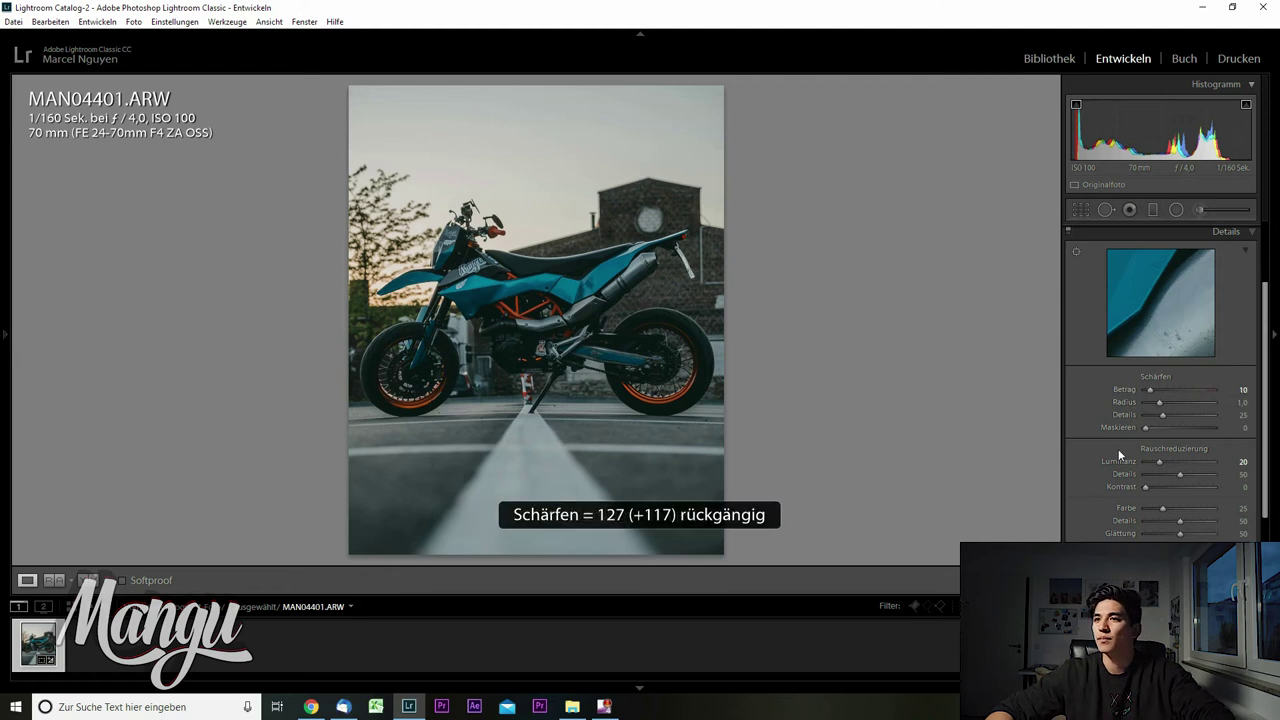
Raise luminance noise reduction to 100, then collapse the Detail panel.
{"action": "scroll", "coordinate": [1268, 336], "scroll_direction": "down", "scroll_amount": 2}
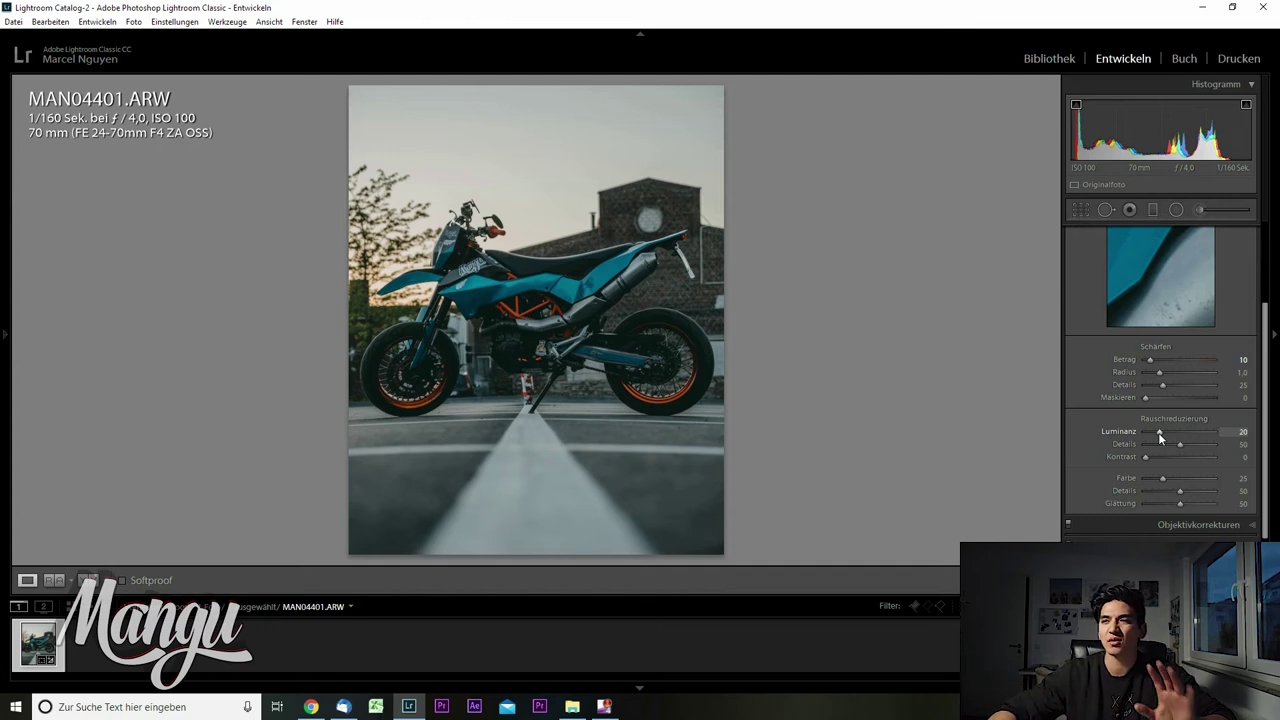
{"action": "left_click_drag", "start_coordinate": [1158, 432], "coordinate": [1216, 432]}
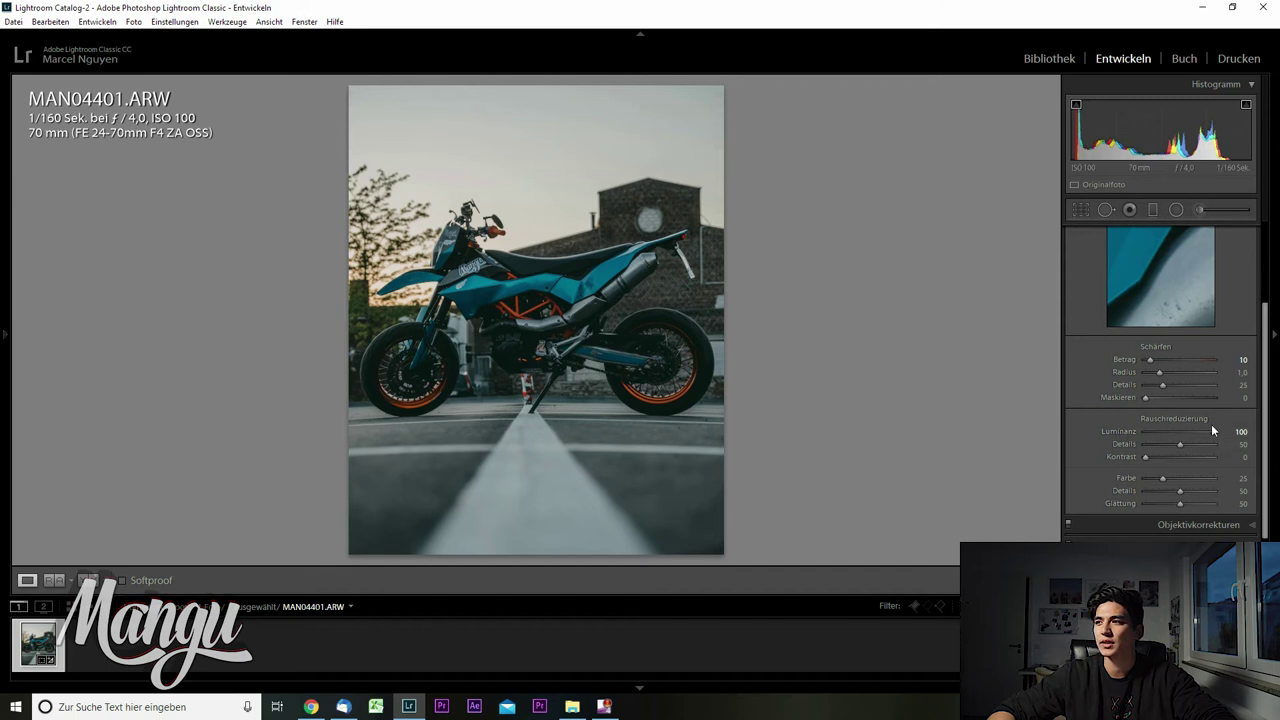
{"action": "left_click_drag", "start_coordinate": [1204, 443], "coordinate": [1097, 443]}
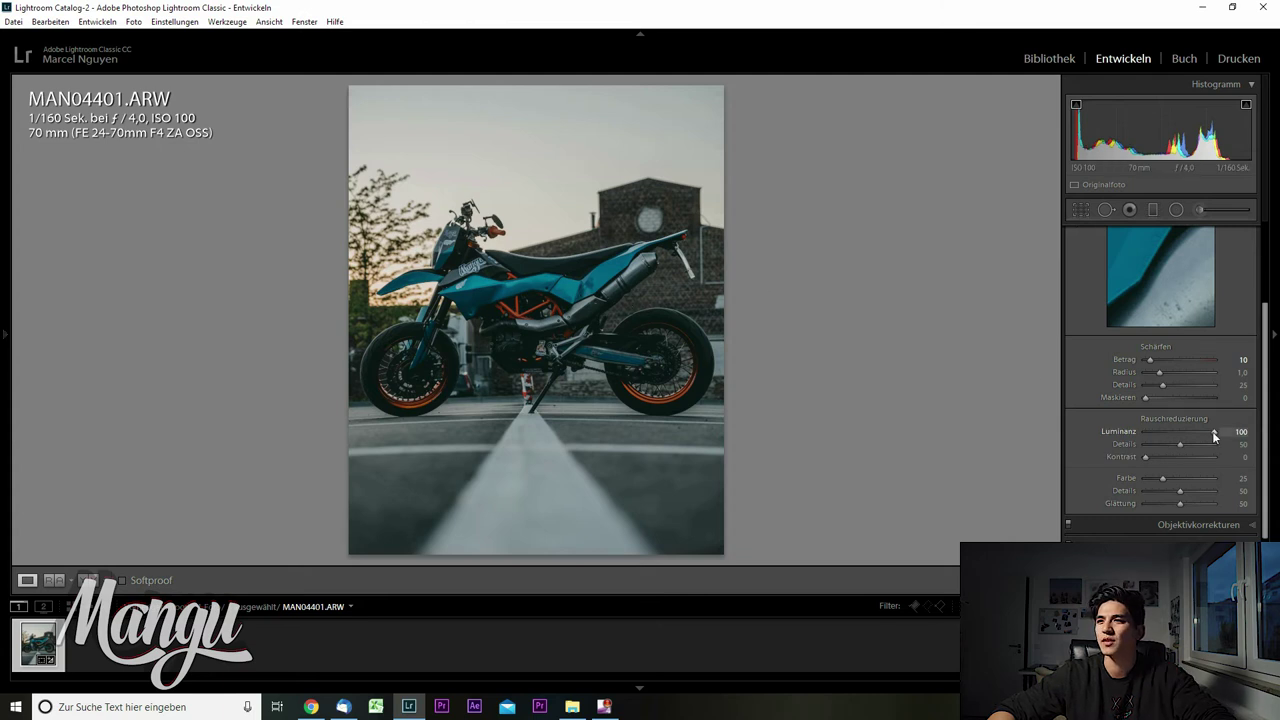
{"action": "key", "text": "ctrl+6"}
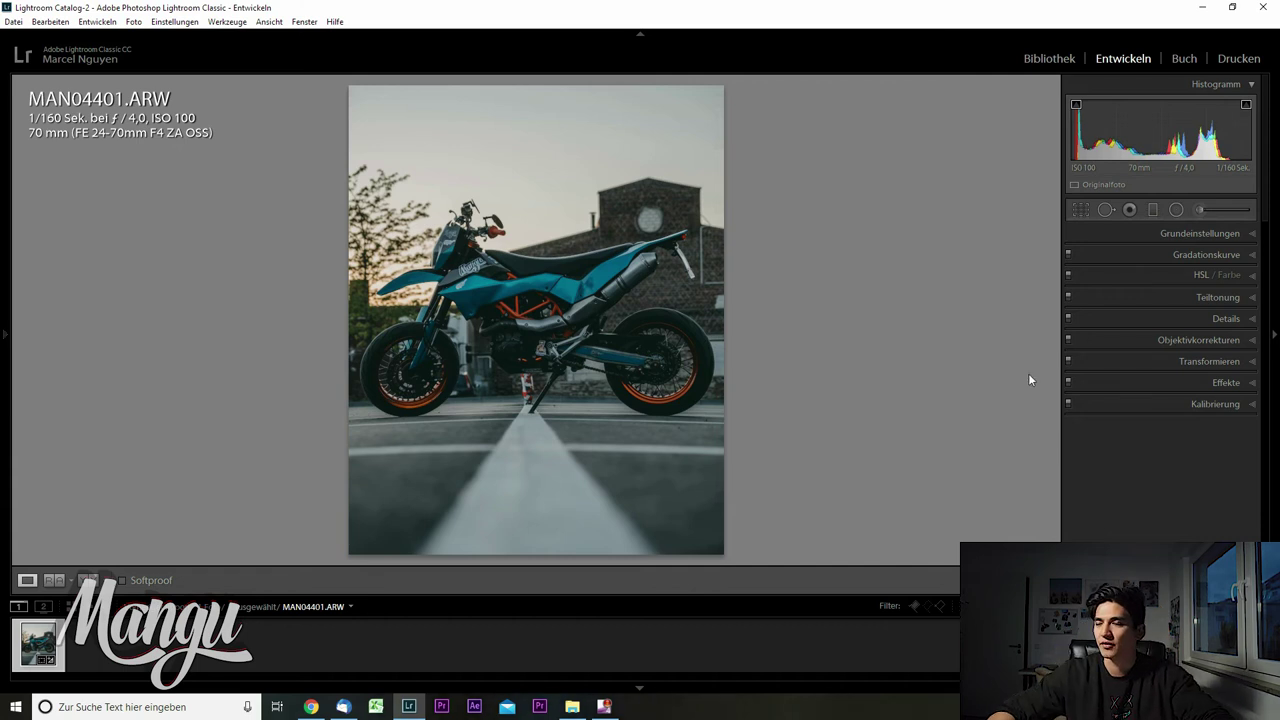
Switch to the Adjustment Brush and lower its Feather.
{"action": "left_click", "coordinate": [1200, 212]}
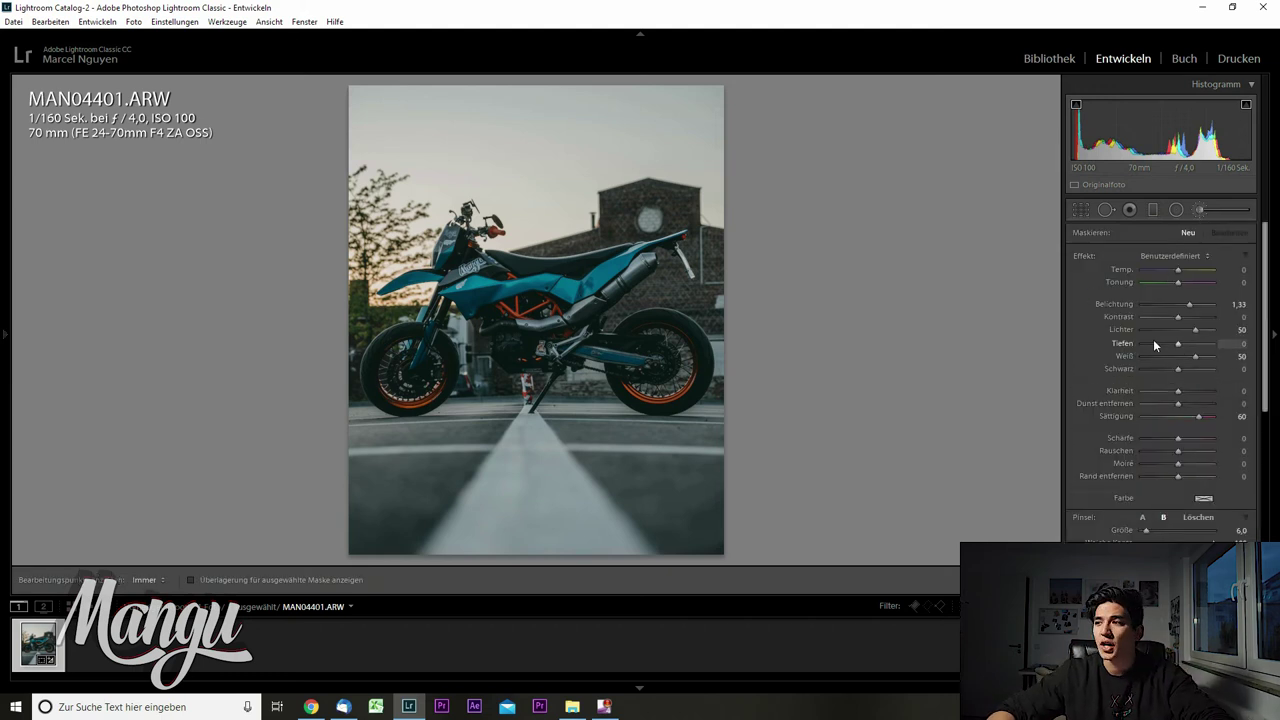
{"action": "scroll", "coordinate": [1265, 262], "scroll_direction": "down", "scroll_amount": 1}
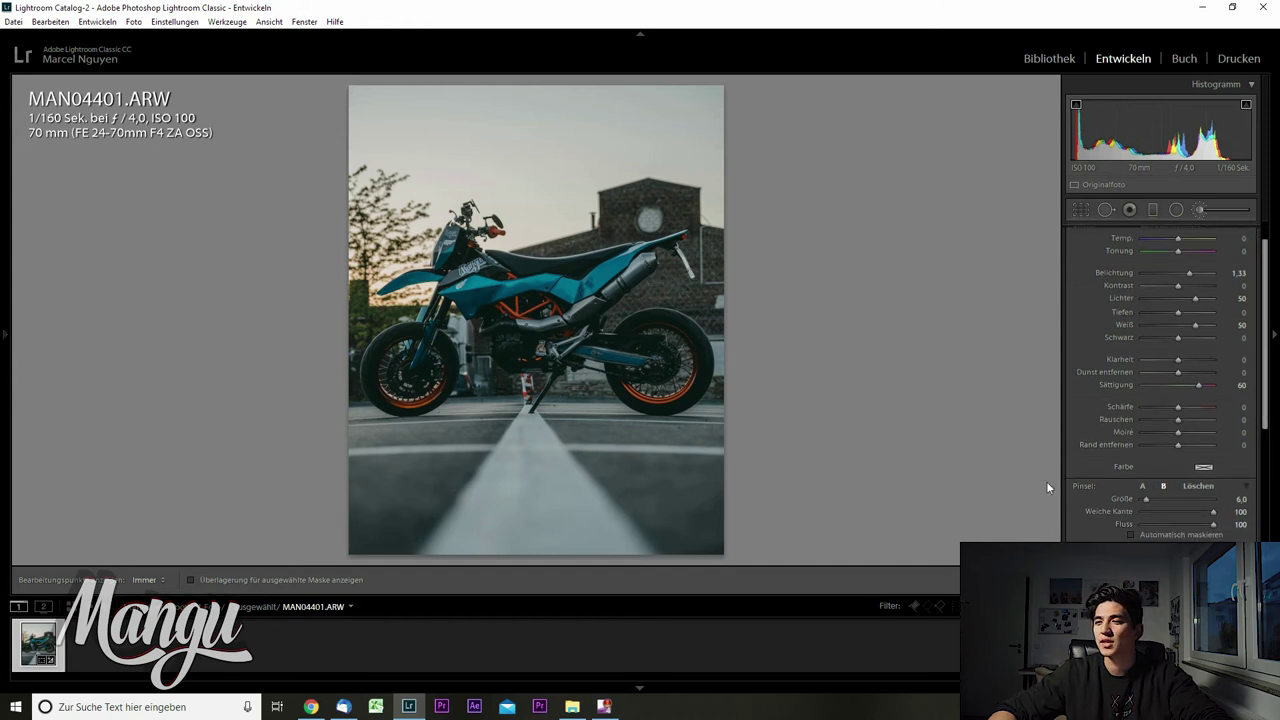
{"action": "scroll", "coordinate": [530, 340], "scroll_direction": "down", "scroll_amount": 3}
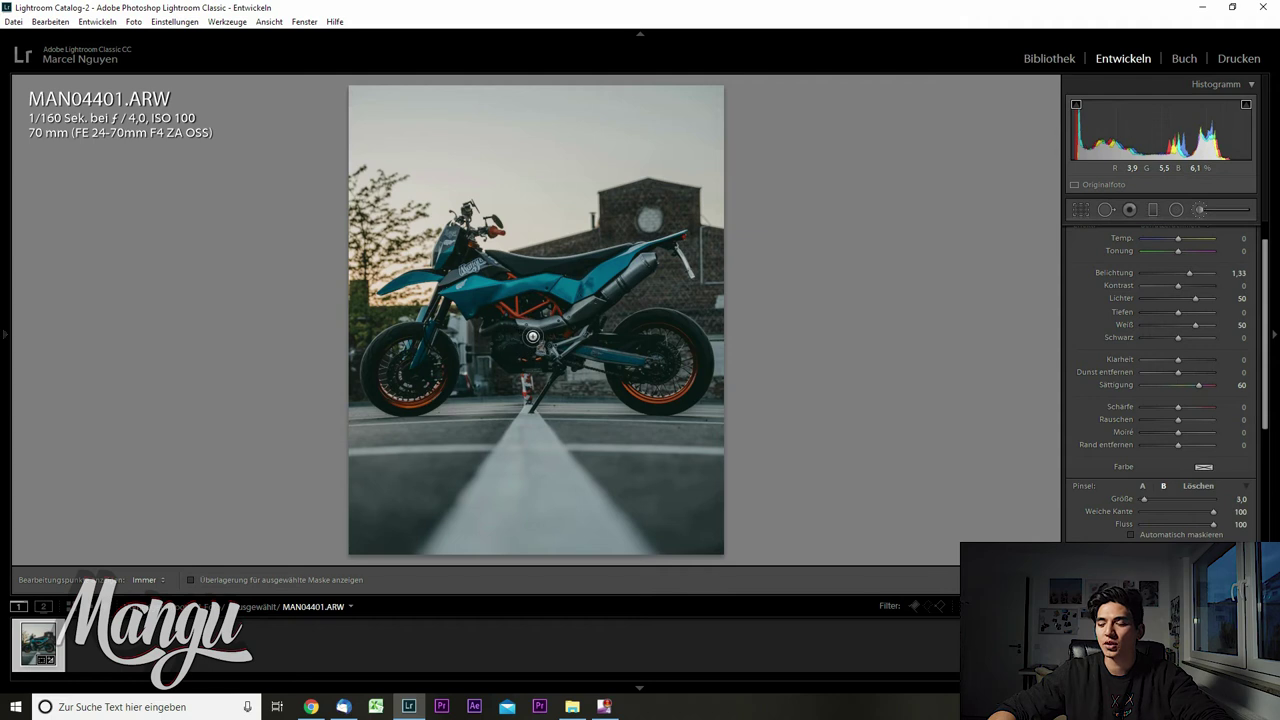
{"action": "scroll", "coordinate": [537, 292], "scroll_direction": "up", "scroll_amount": 2}
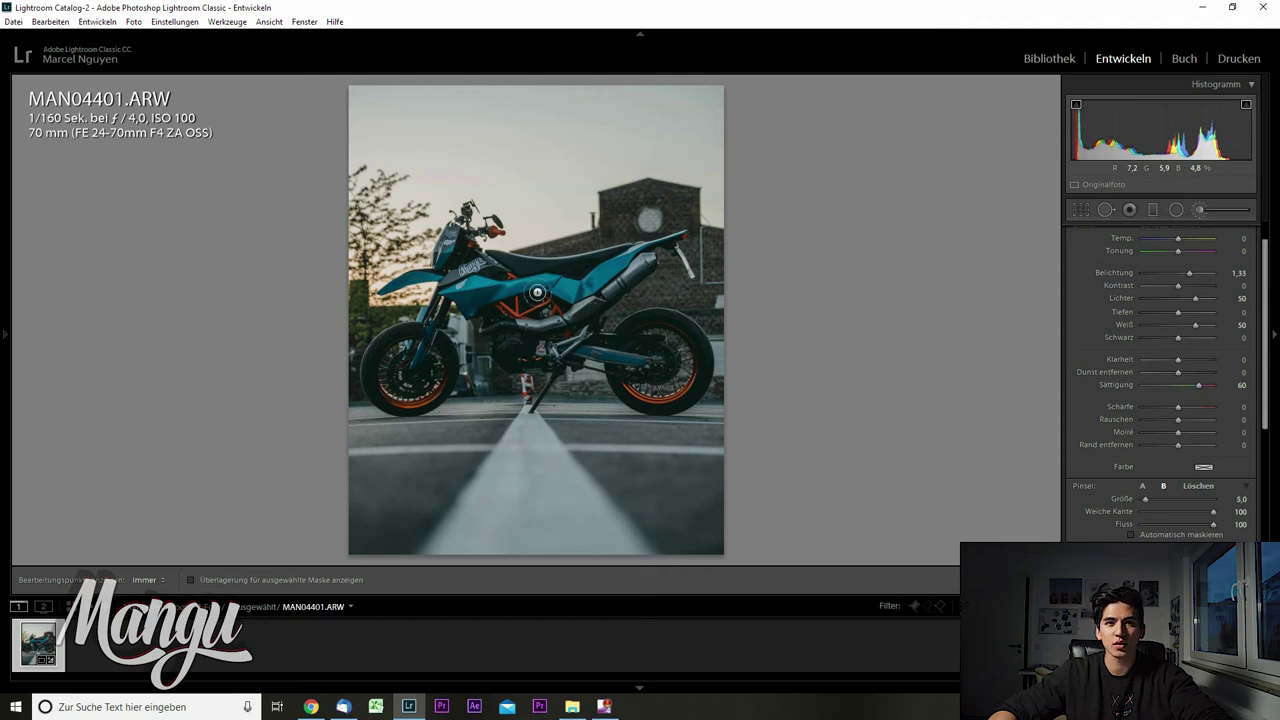
{"action": "scroll", "coordinate": [537, 292], "scroll_direction": "up", "scroll_amount": 1}
{"action": "mouse_move", "coordinate": [1213, 511]}
{"action": "left_mouse_down"}
{"action": "mouse_move", "coordinate": [1168, 511]}
{"action": "mouse_move", "coordinate": [1170, 524]}
{"action": "mouse_move", "coordinate": [1176, 511]}
{"action": "left_mouse_up"}
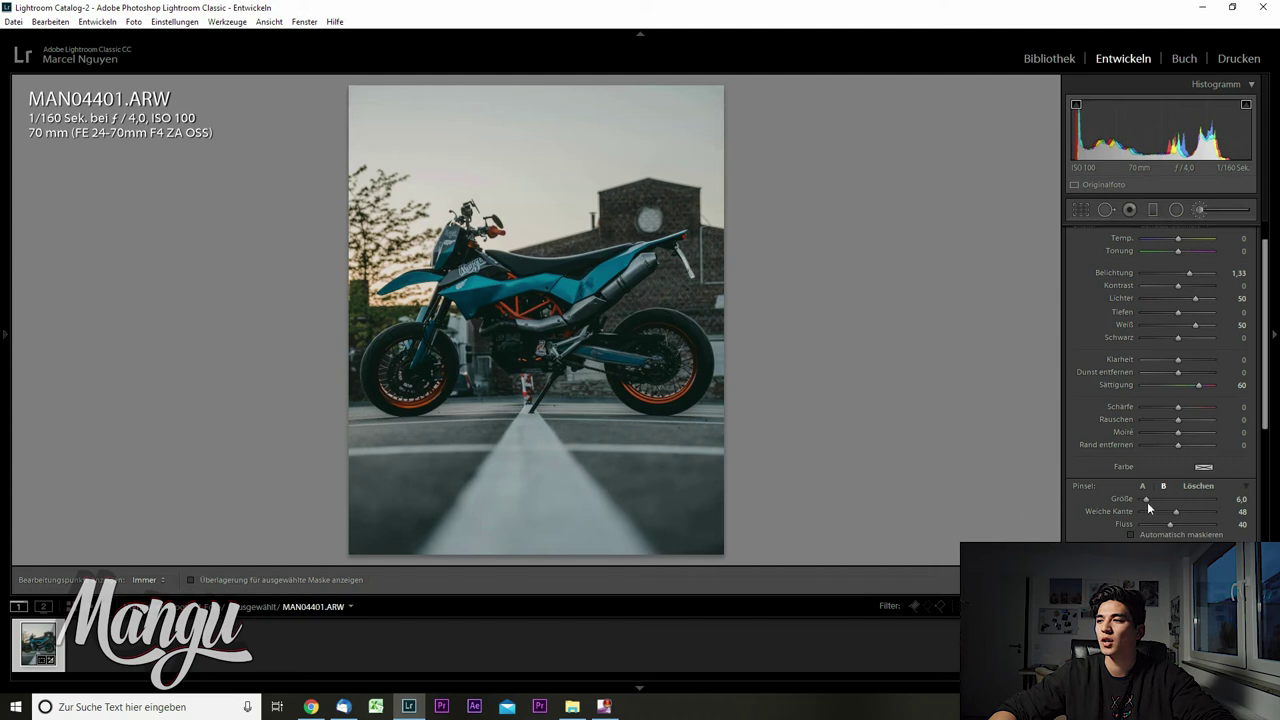
{"action": "scroll", "coordinate": [1268, 428], "scroll_direction": "down", "scroll_amount": 2}
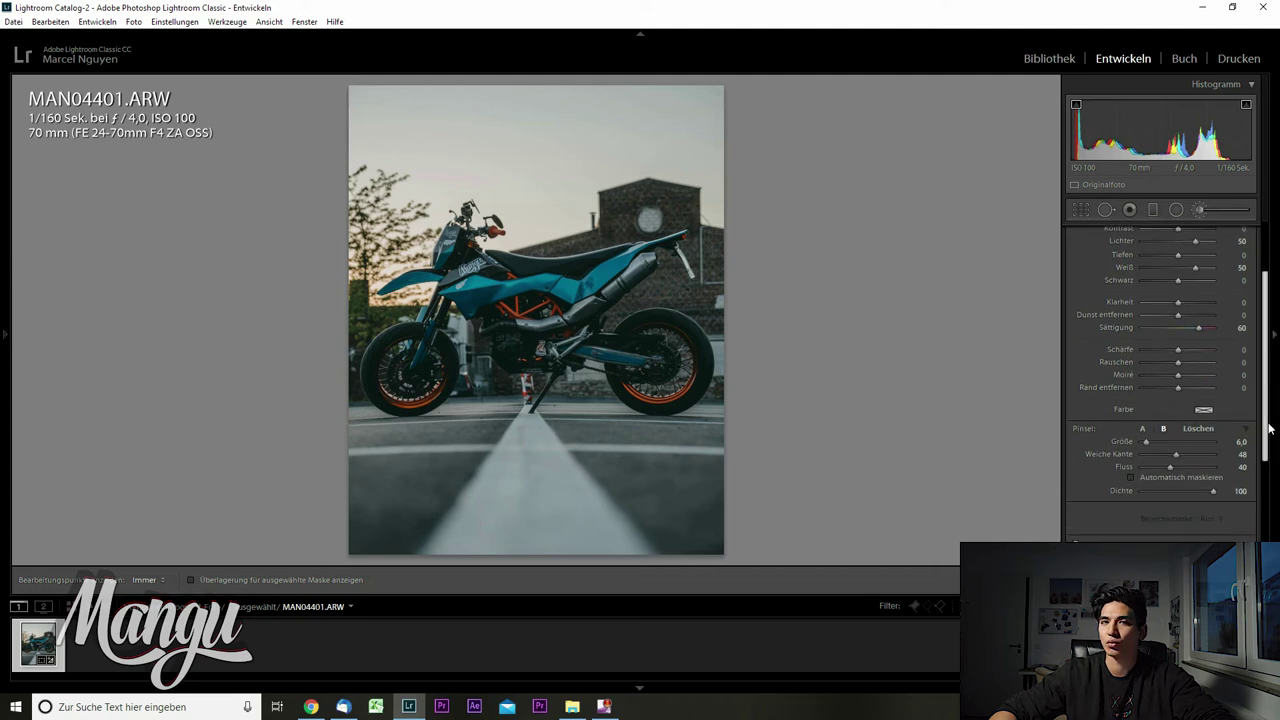
{"action": "scroll", "coordinate": [1268, 420], "scroll_direction": "up", "scroll_amount": 3}
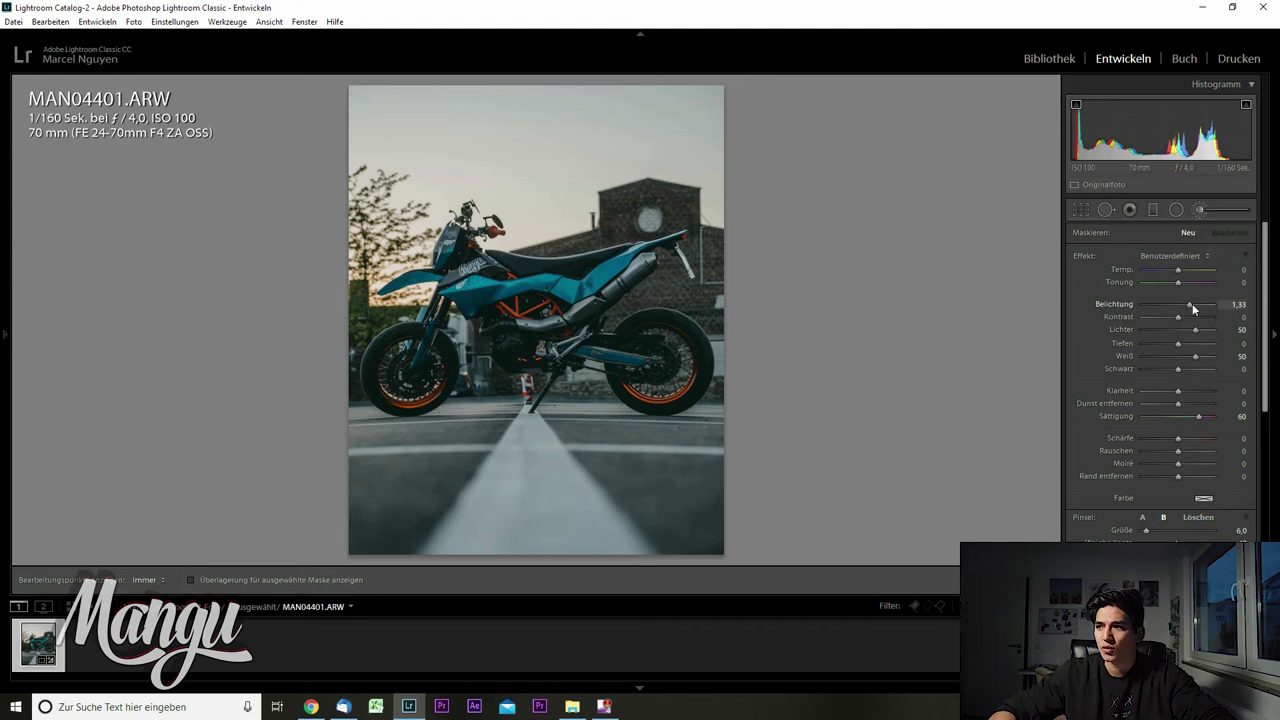
Set brush Exposure 0.50, Highlights 43, Shadows 83, and reset Saturation to 0.
{"action": "left_click_drag", "start_coordinate": [1181, 302], "coordinate": [1121, 302]}
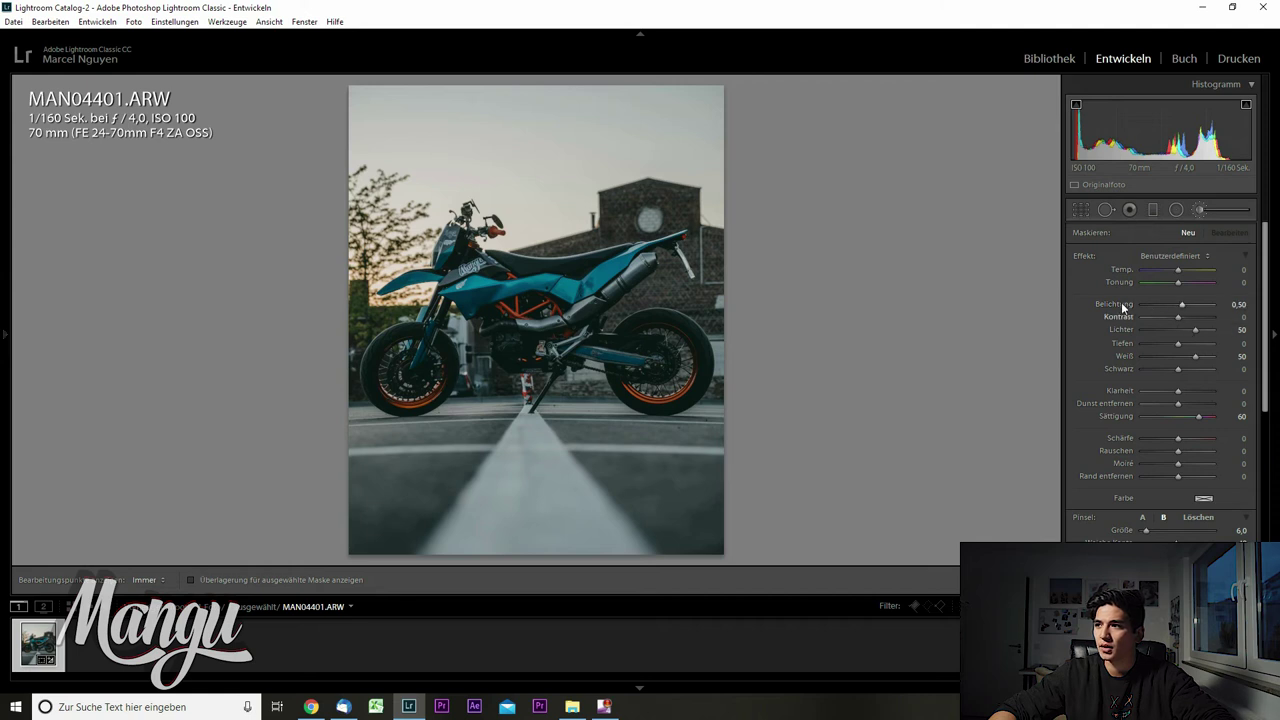
{"action": "left_click_drag", "start_coordinate": [1193, 333], "coordinate": [1190, 336]}
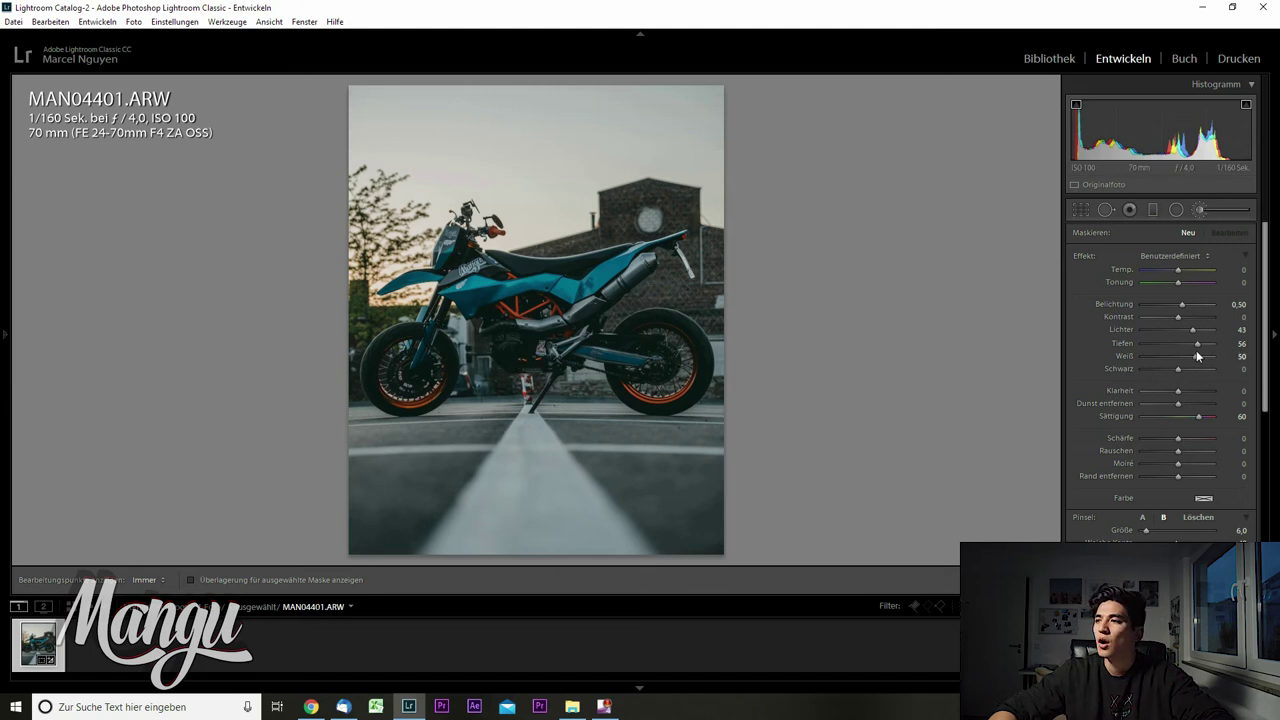
{"action": "left_click_drag", "start_coordinate": [1197, 344], "coordinate": [1205, 345]}
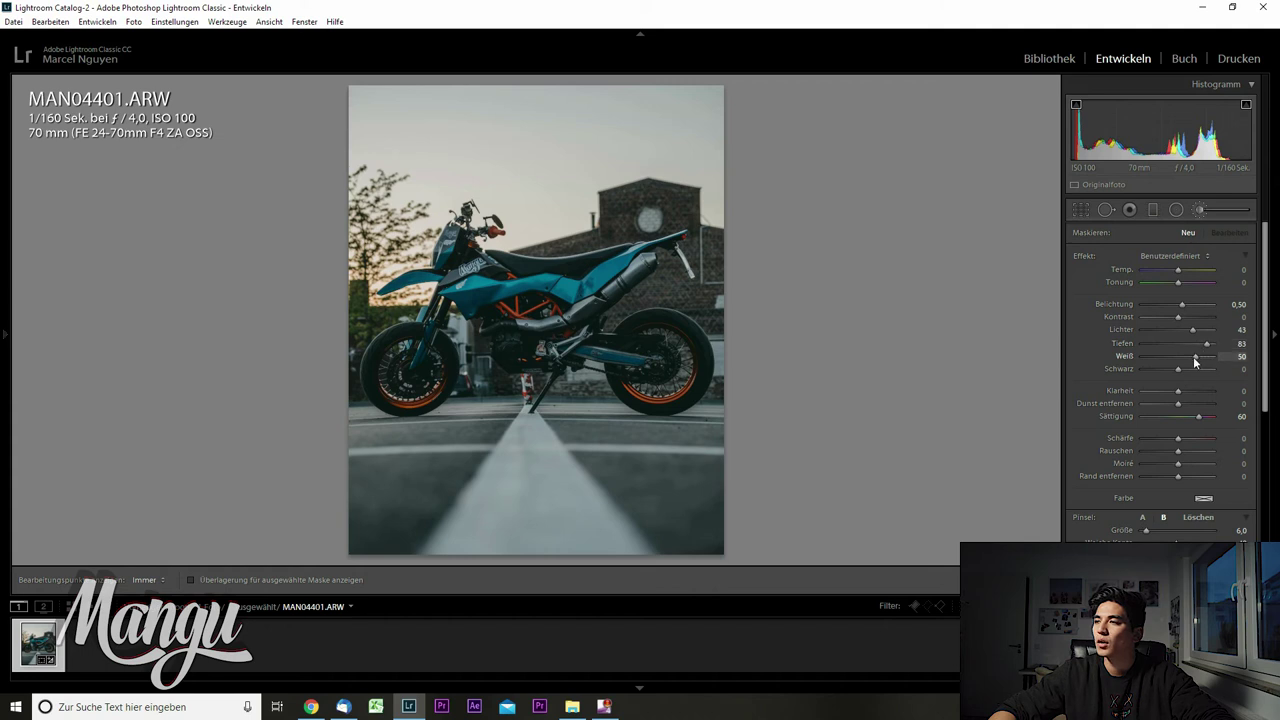
{"action": "double_click", "coordinate": [1198, 417]}
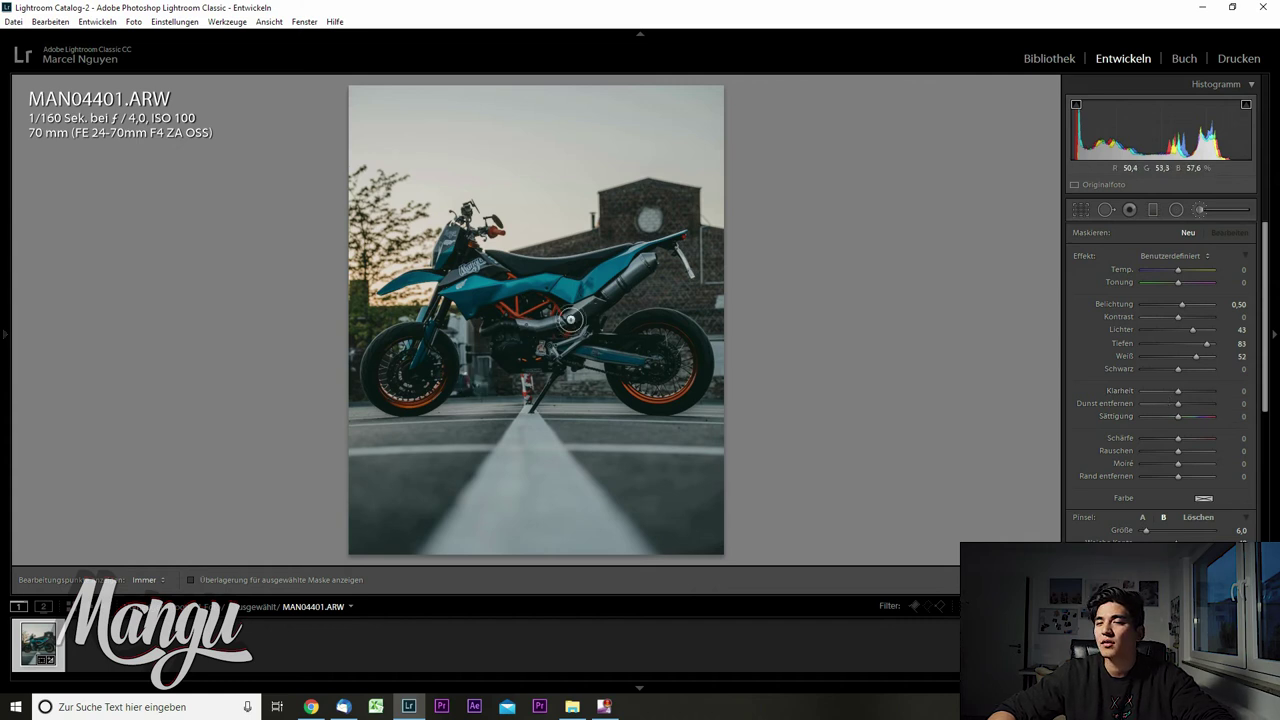
{"action": "scroll", "coordinate": [451, 243], "scroll_direction": "down", "scroll_amount": 2}
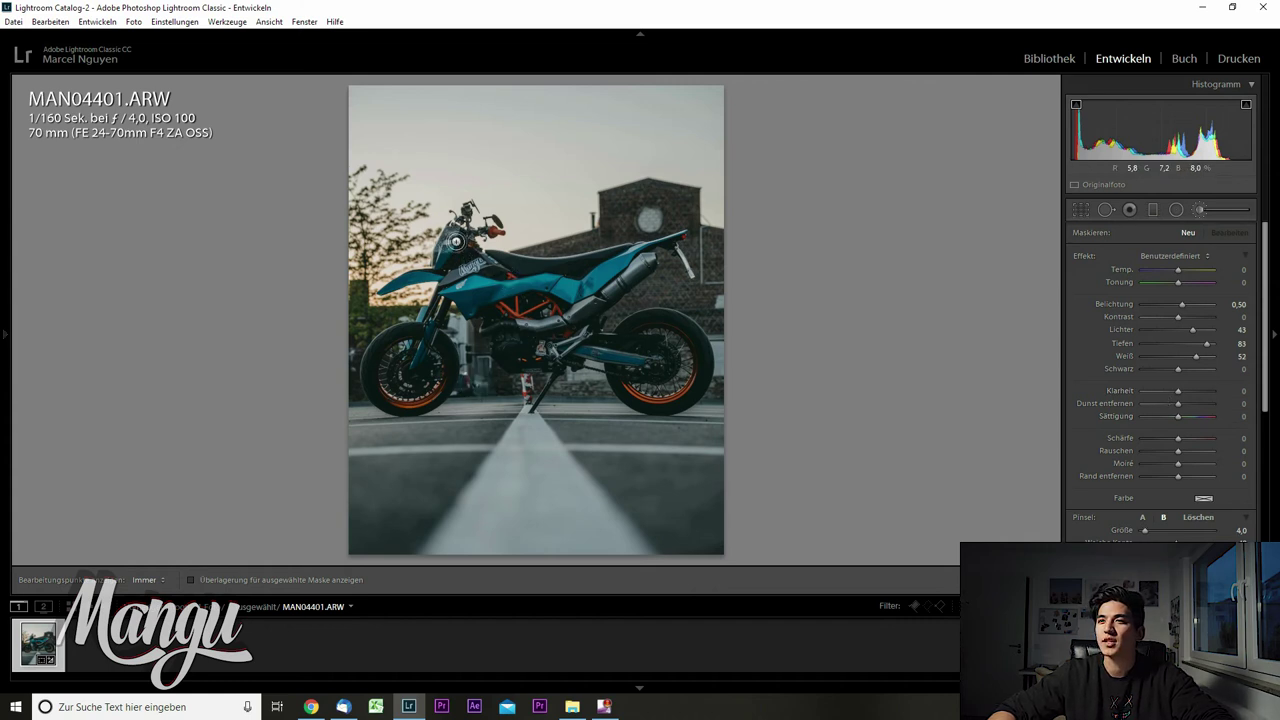
Paint the brightening brush stroke over the motorcycle, then close the brush.
{"action": "key", "text": "h"}
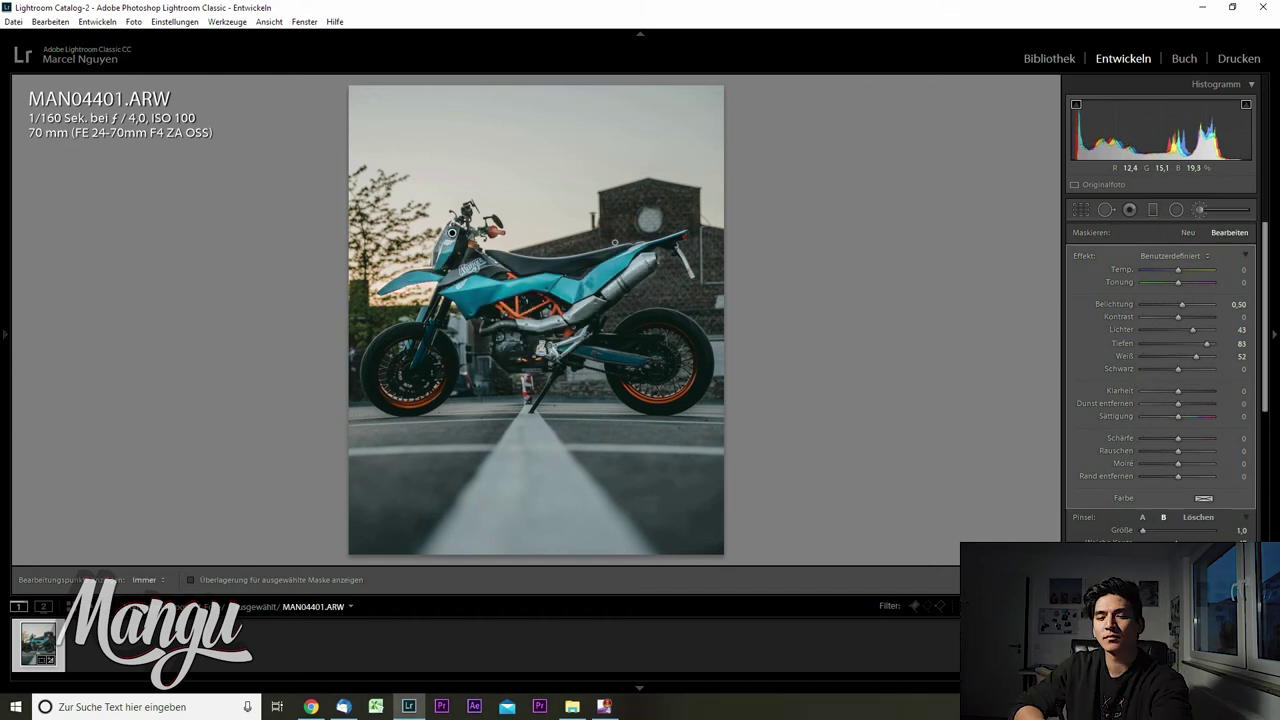
{"action": "left_click_drag", "start_coordinate": [451, 233], "coordinate": [416, 376]}
{"action": "key", "text": "k"}
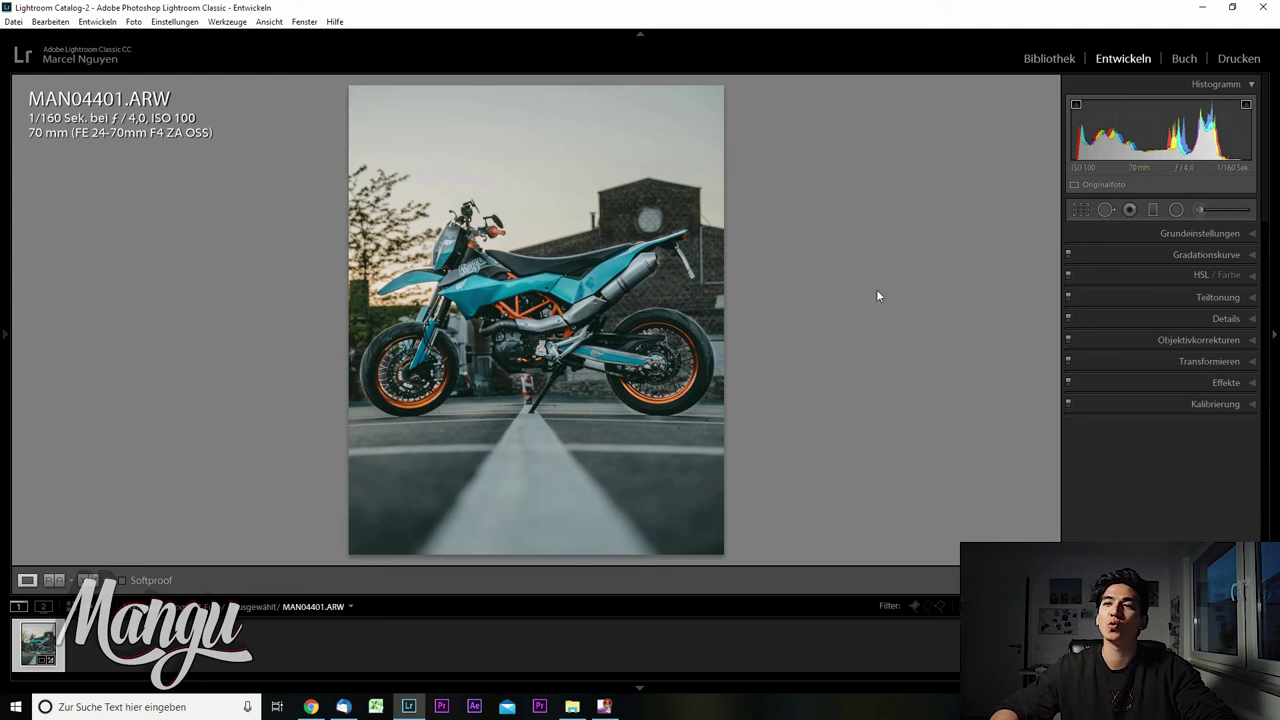
Reopen the Adjustment Brush, select the motorcycle's mask pin, and hide edit pins.
{"action": "left_click", "coordinate": [1201, 210]}
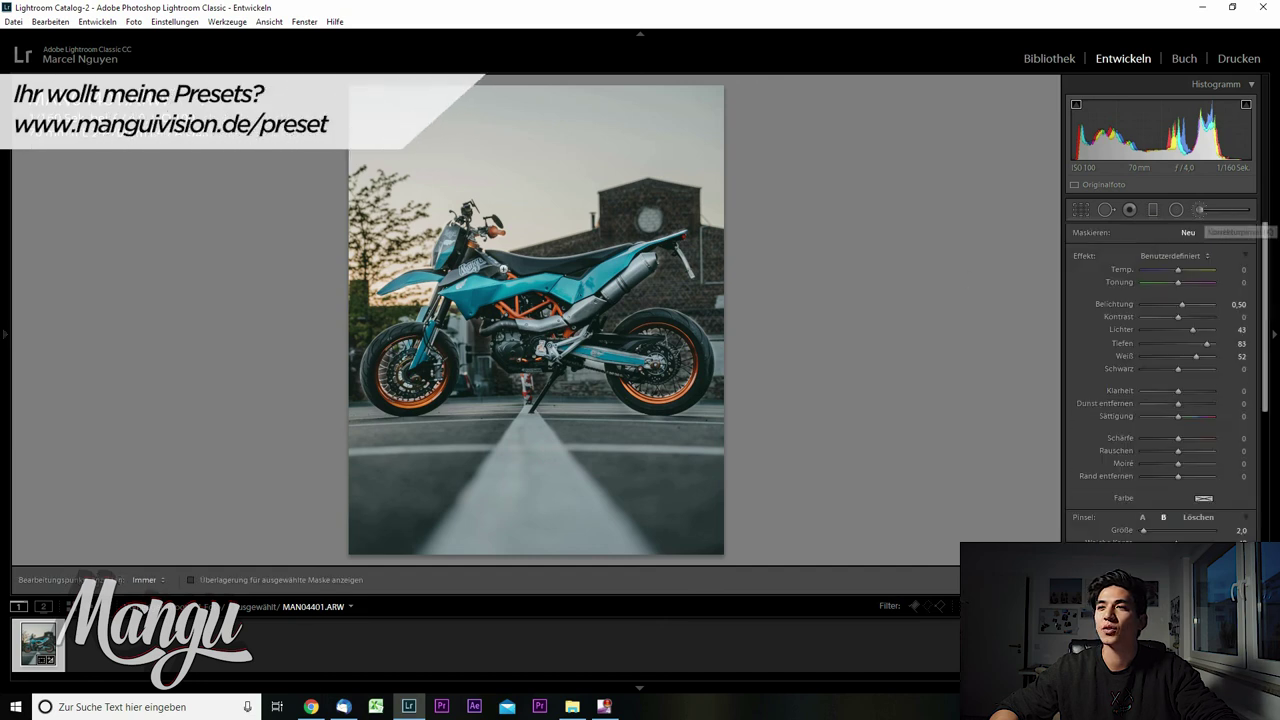
{"action": "left_click", "coordinate": [451, 235]}
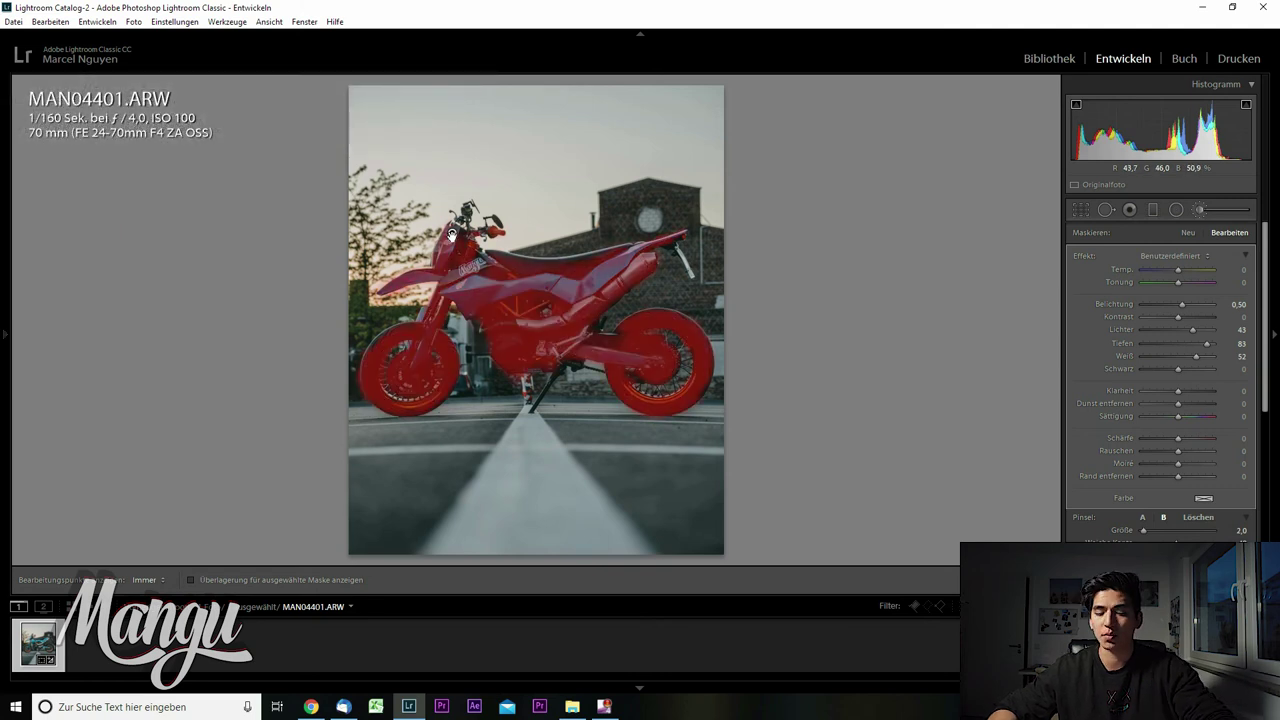
{"action": "key", "text": "h"}
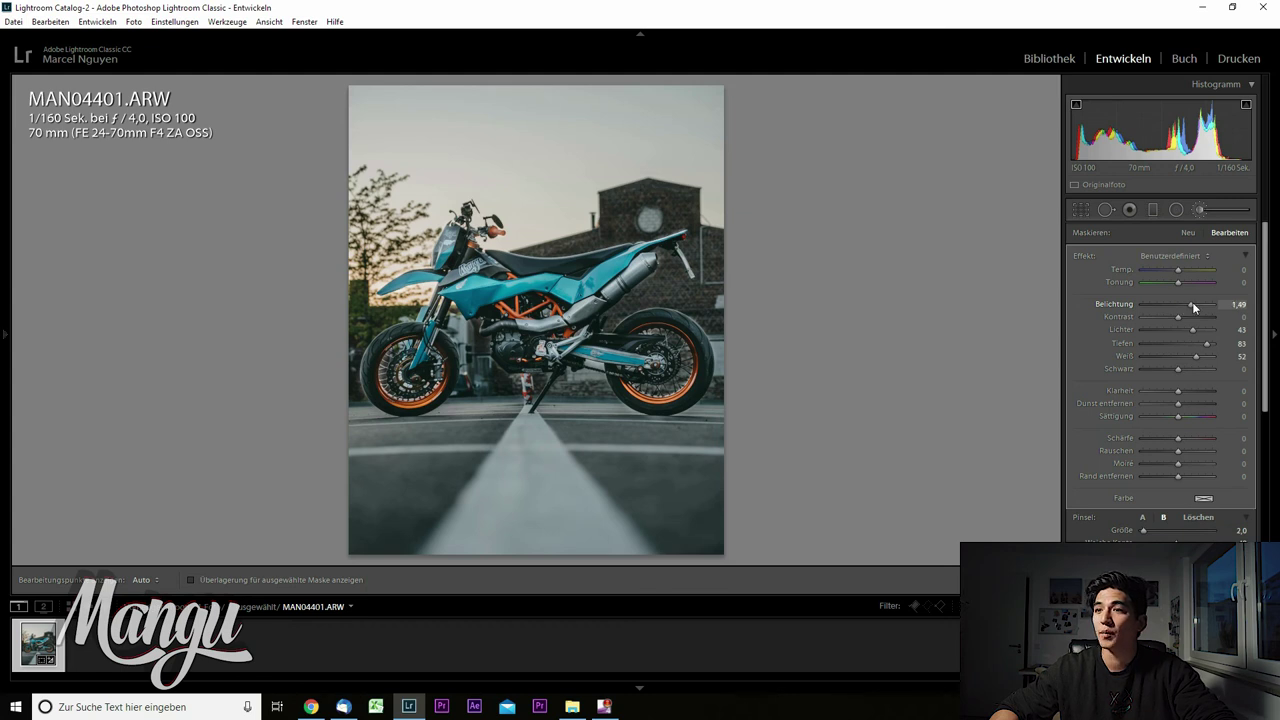
Tune the motorcycle mask to exposure 0.72 and highlights 73, and reset its temperature to 0.
{"action": "left_click_drag", "start_coordinate": [1182, 303], "coordinate": [1202, 303]}
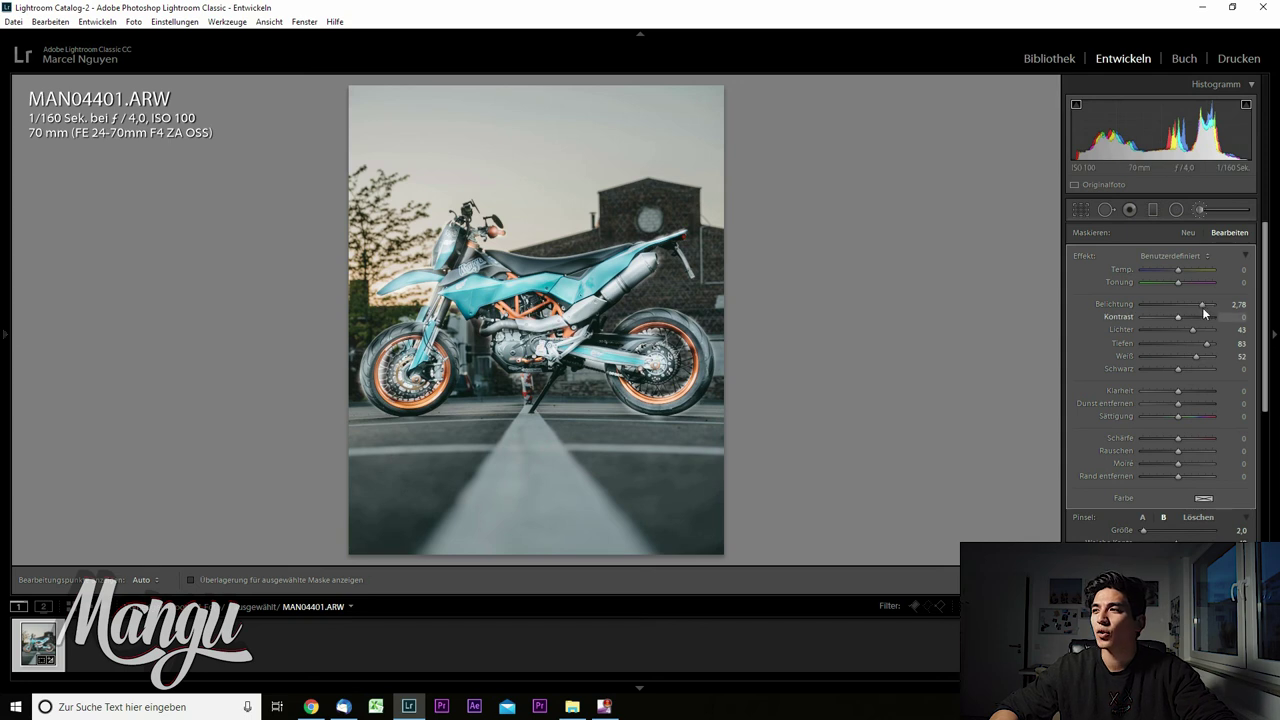
{"action": "left_click_drag", "start_coordinate": [1204, 306], "coordinate": [1184, 297]}
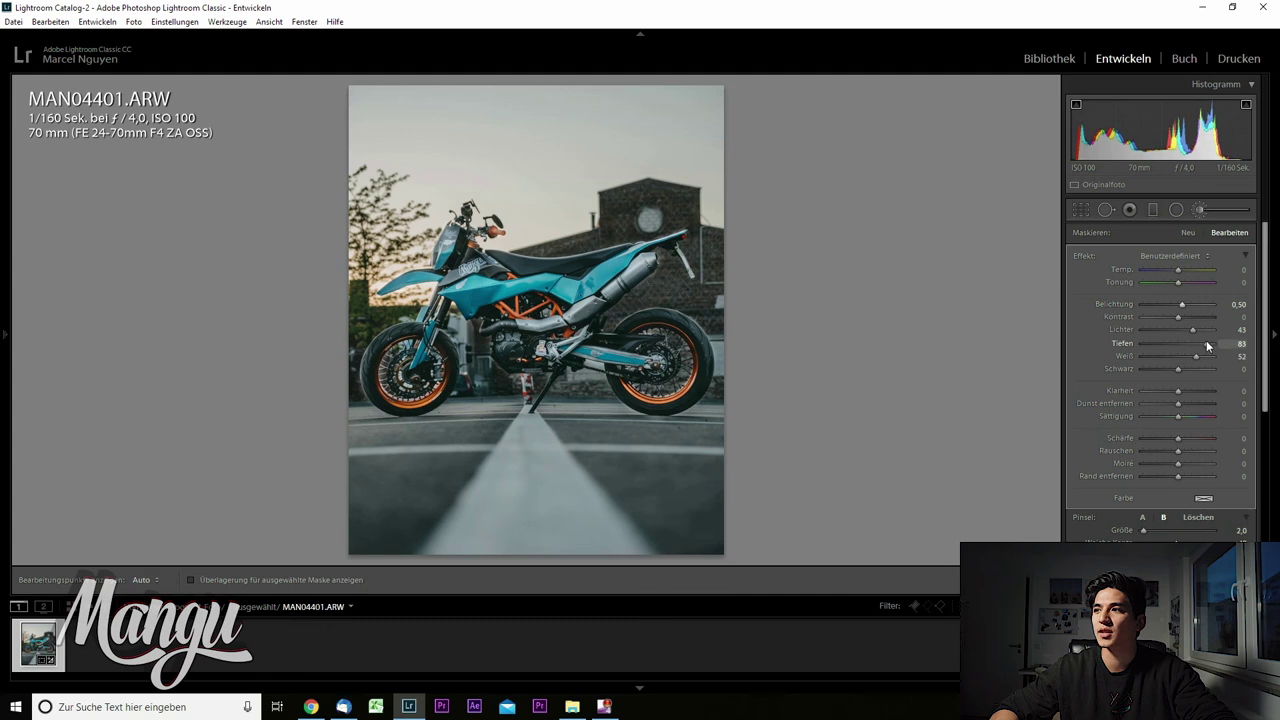
{"action": "left_click_drag", "start_coordinate": [1193, 331], "coordinate": [1206, 356]}
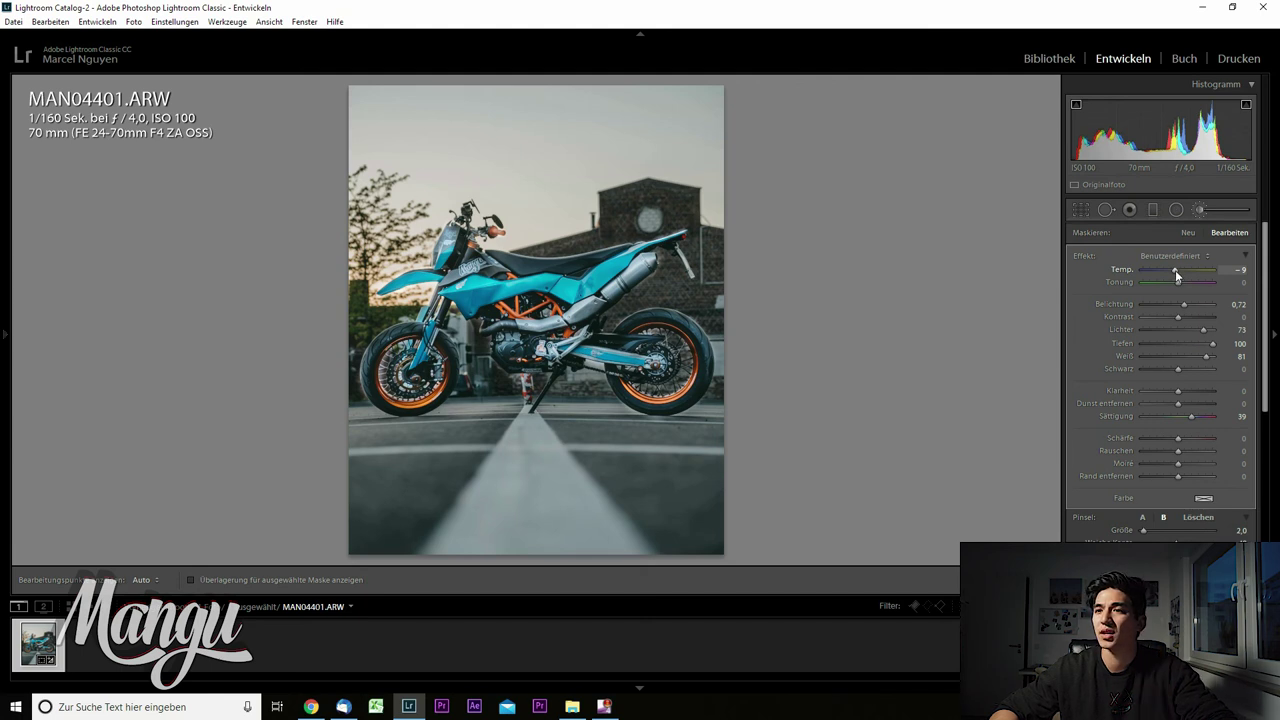
{"action": "double_click", "coordinate": [1175, 270]}
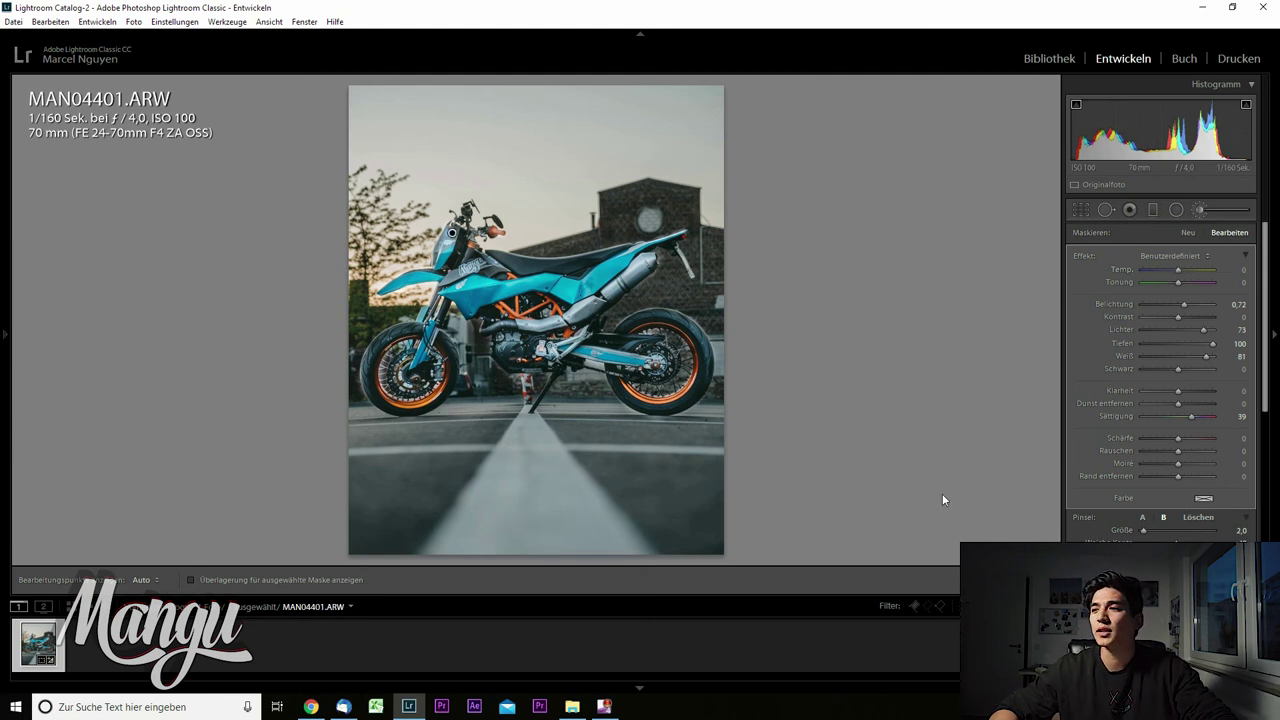
Close the brush and zoom to 1:1 on the swingarm and chain.
{"action": "key", "text": "k"}
{"action": "left_click", "coordinate": [686, 350]}
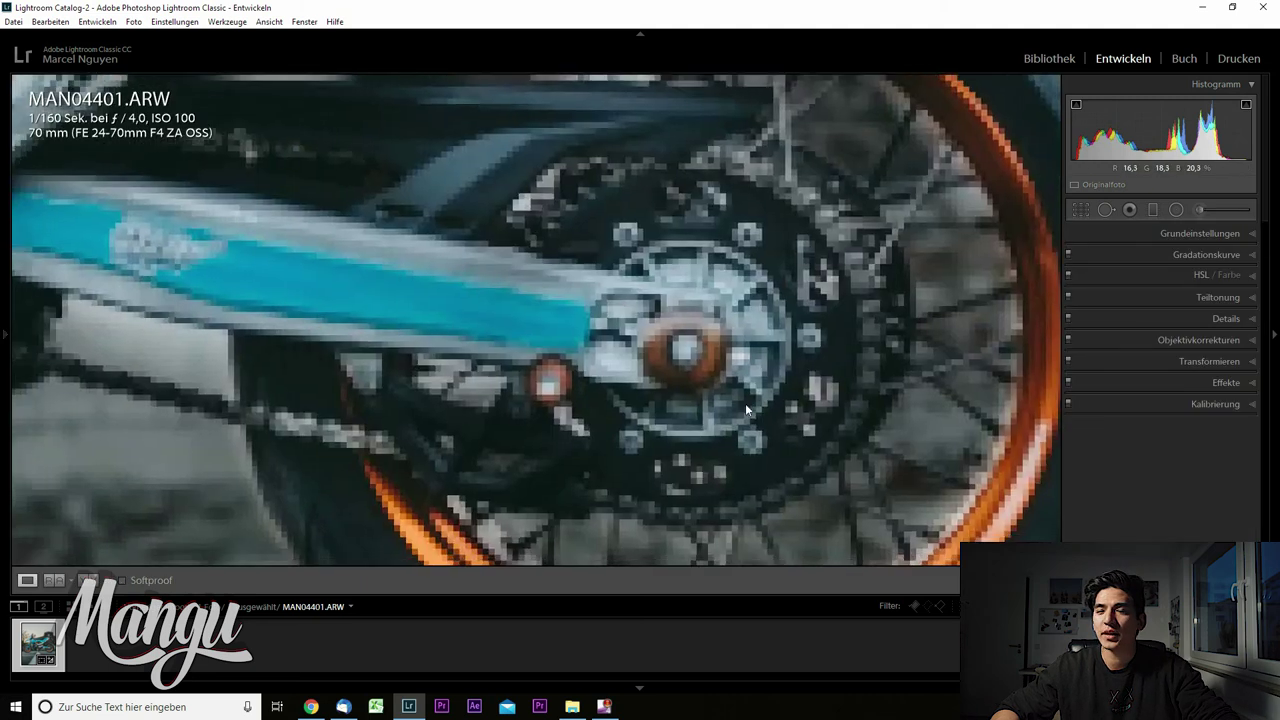
{"action": "mouse_move", "coordinate": [515, 327]}
{"action": "left_mouse_down"}
{"action": "mouse_move", "coordinate": [455, 405]}
{"action": "mouse_move", "coordinate": [437, 391]}
{"action": "mouse_move", "coordinate": [437, 366]}
{"action": "left_mouse_up"}
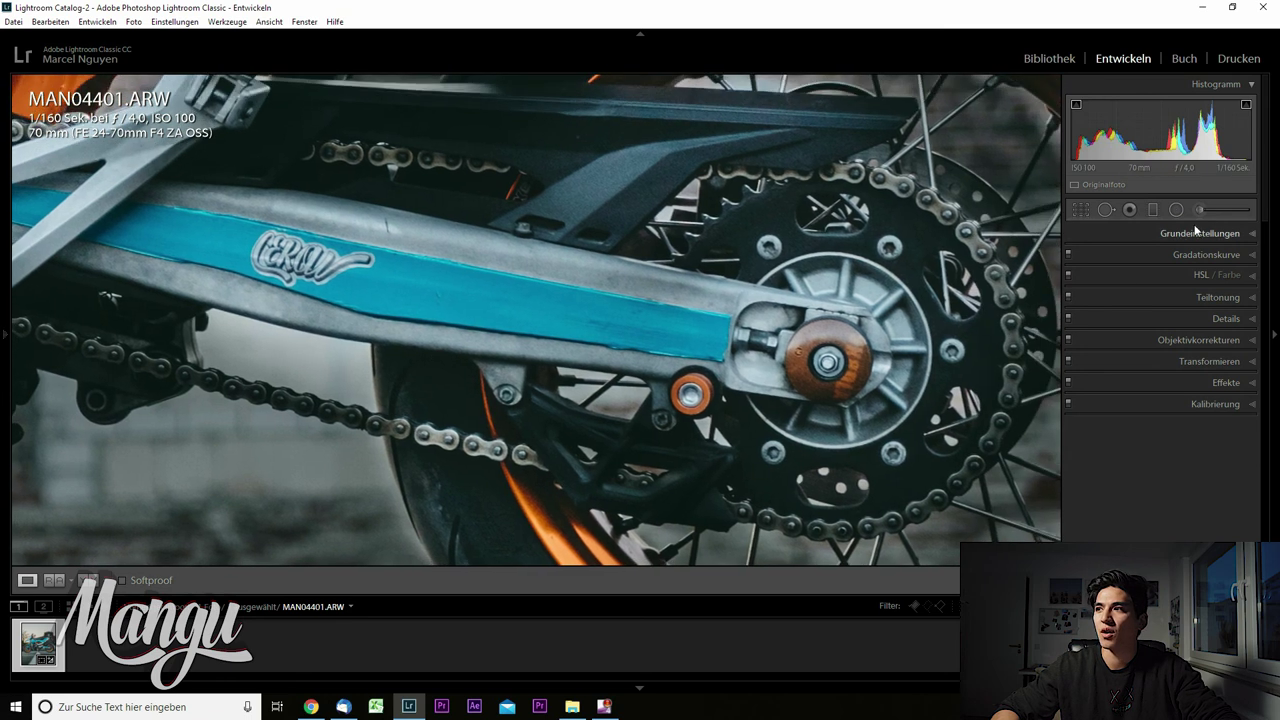
Paint a new brush stroke with temperature 28 and raised exposure along the chain.
{"action": "key", "text": "k"}
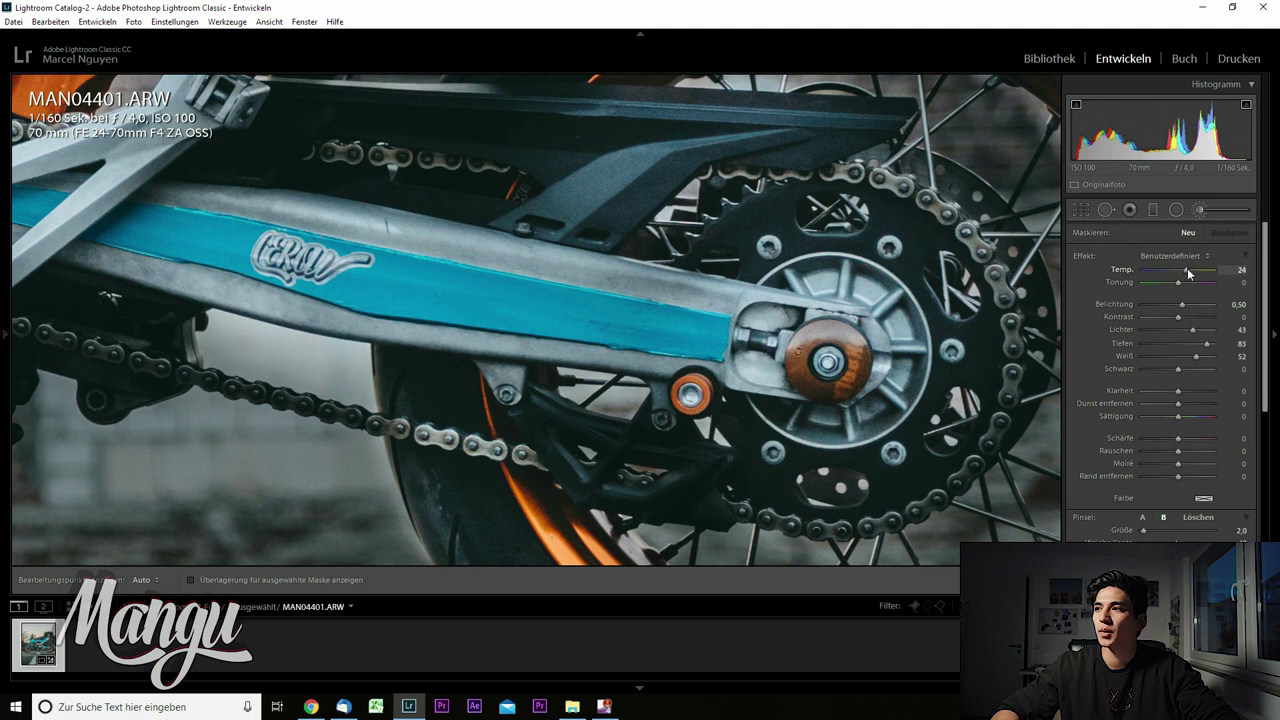
{"action": "left_click_drag", "start_coordinate": [1187, 268], "coordinate": [1194, 306]}
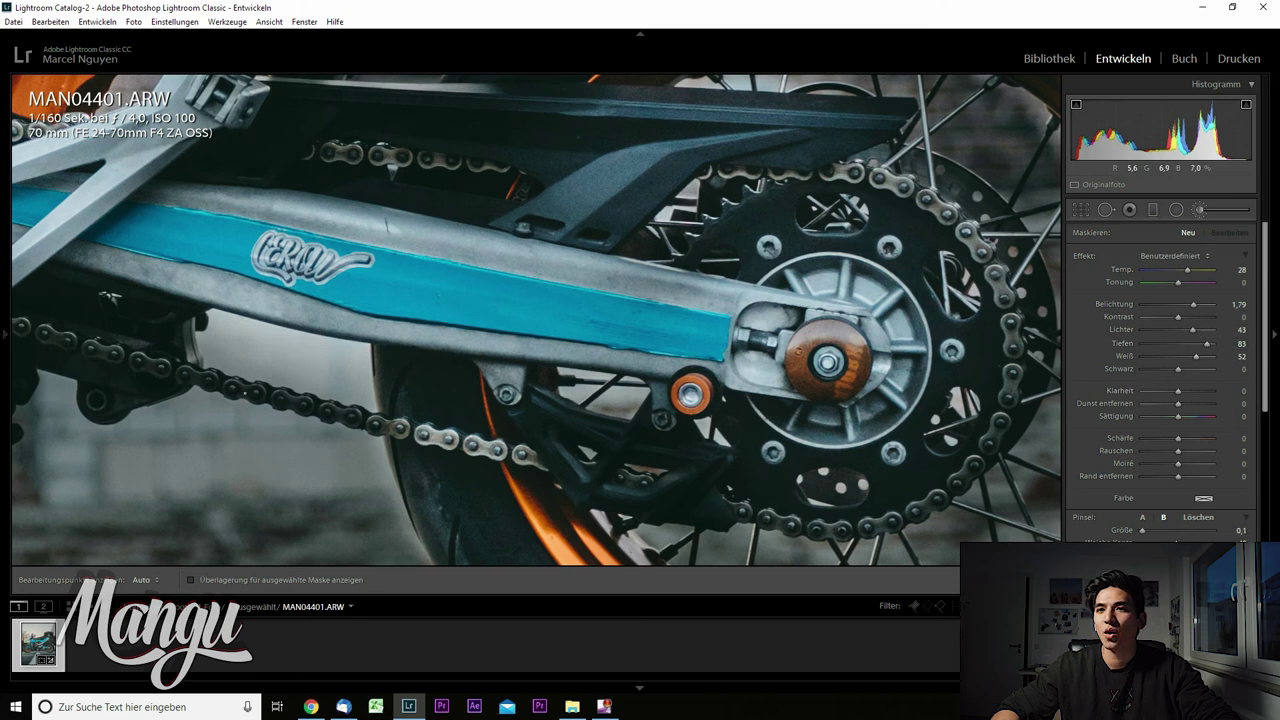
{"action": "scroll", "coordinate": [224, 389], "scroll_direction": "up", "scroll_amount": 5}
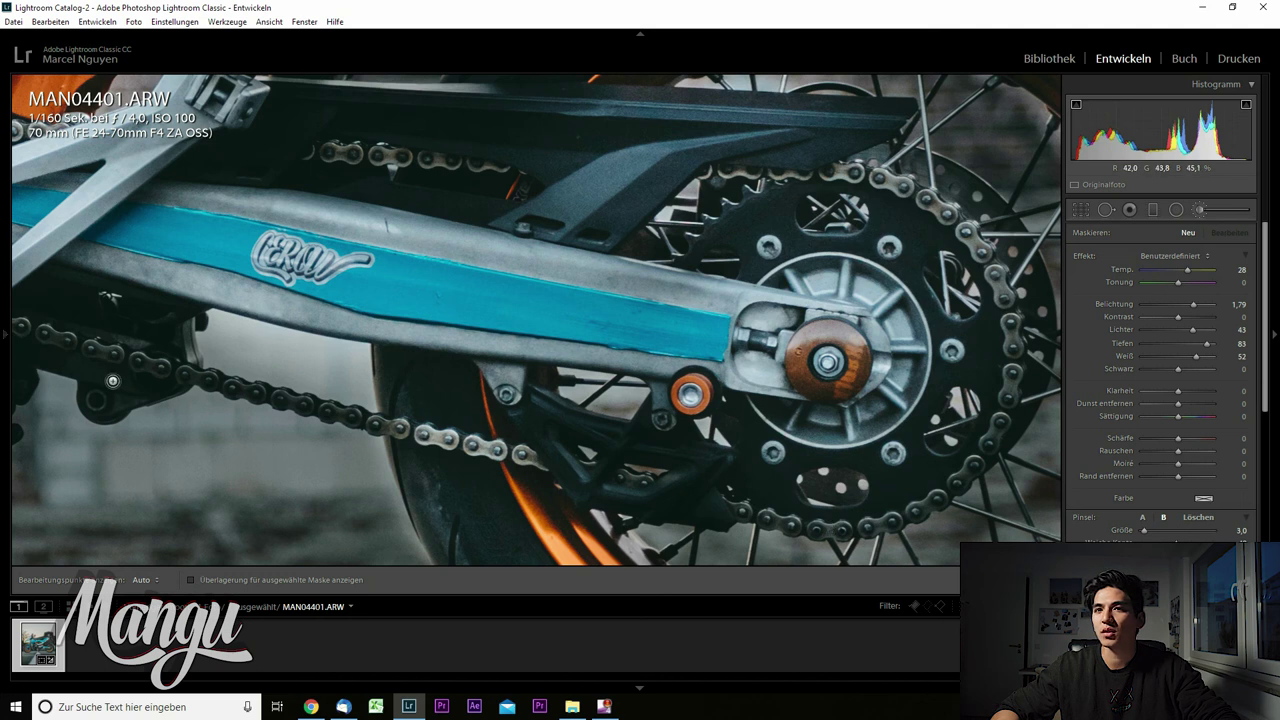
{"action": "left_click_drag", "start_coordinate": [47, 335], "coordinate": [468, 445]}
{"action": "left_click_drag", "start_coordinate": [1193, 304], "coordinate": [1188, 308]}
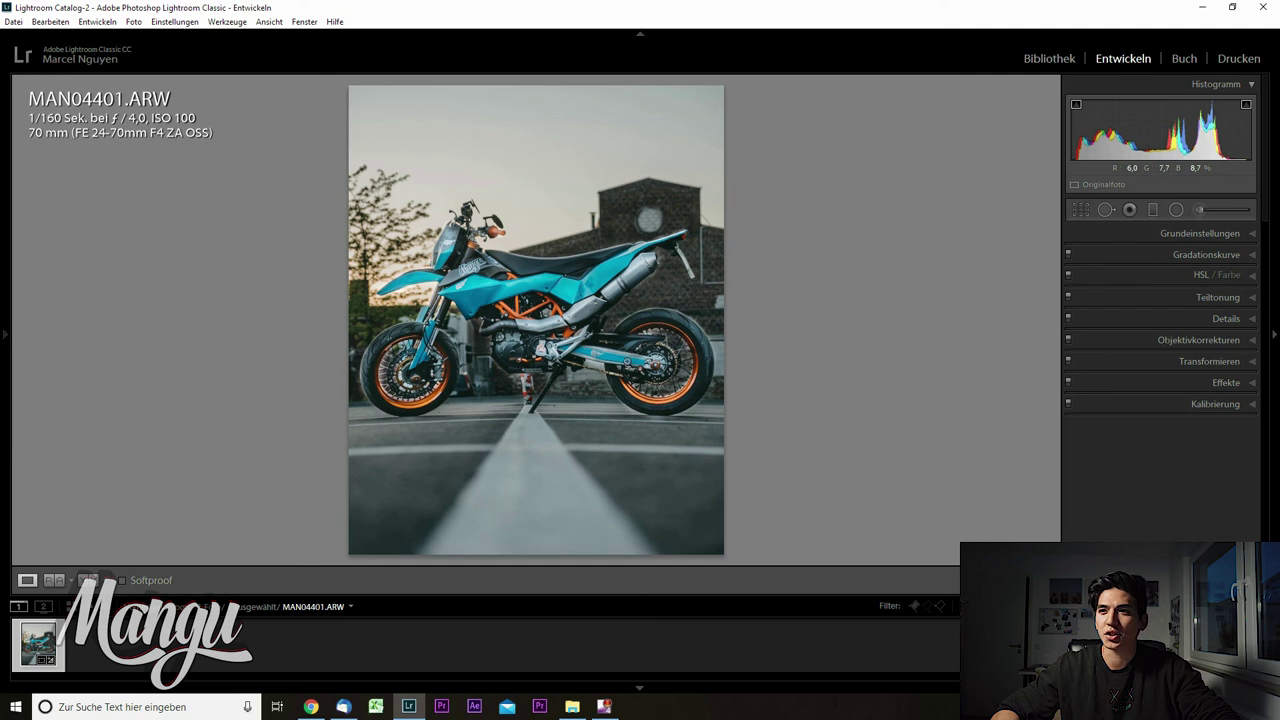
Check the swingarm up close, then return to the full-photo view.
{"action": "left_click", "coordinate": [620, 372]}
{"action": "left_click_drag", "start_coordinate": [620, 372], "coordinate": [617, 263]}
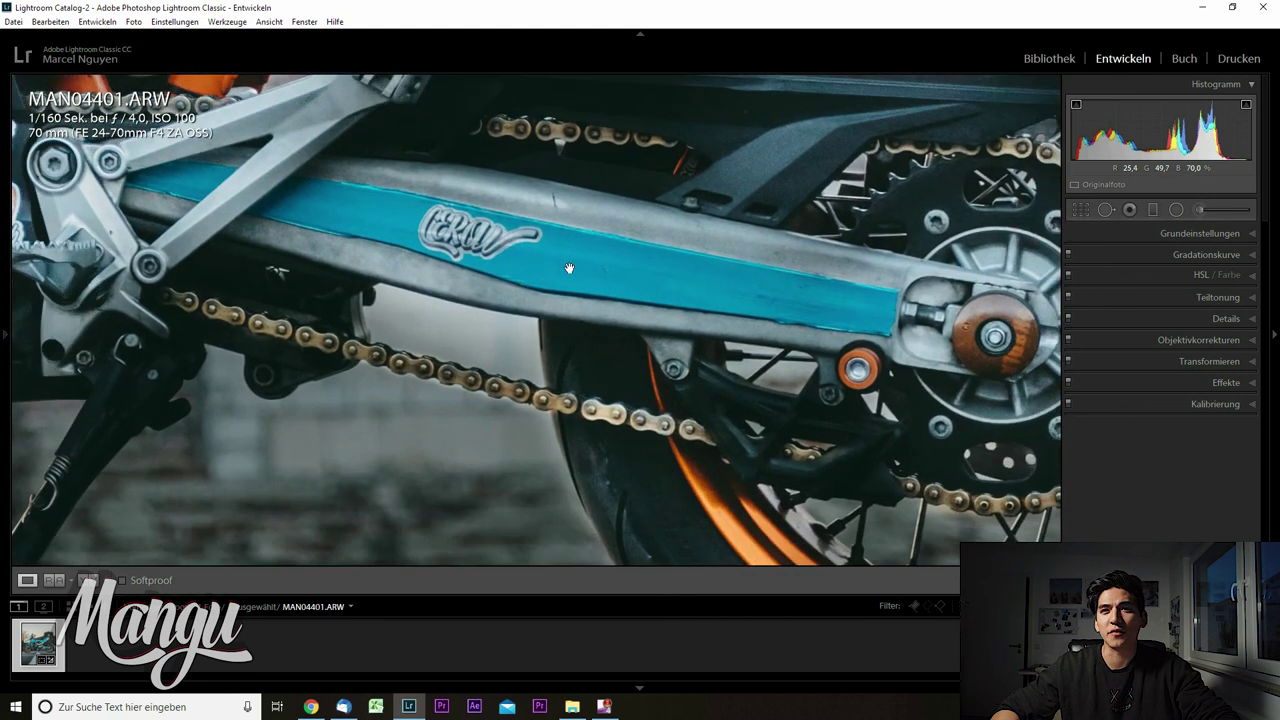
{"action": "left_click", "coordinate": [626, 272]}
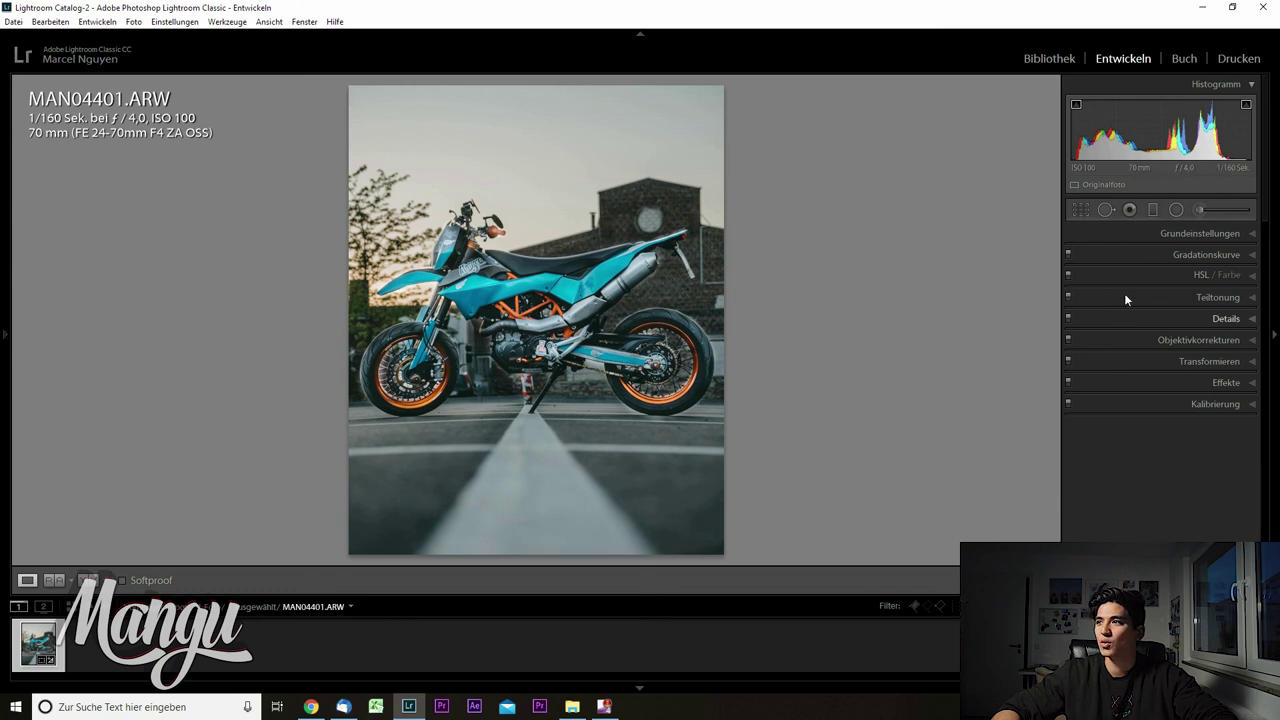
{"action": "left_click", "coordinate": [1196, 210]}
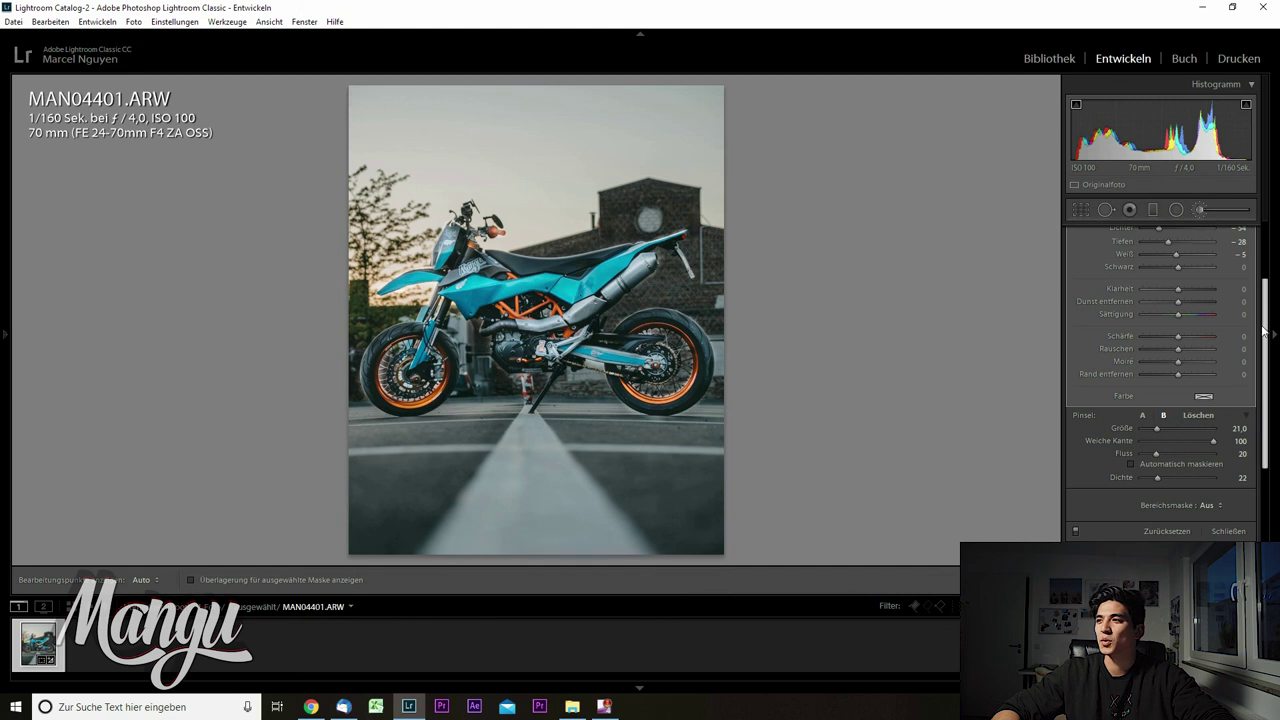
{"action": "scroll", "coordinate": [1263, 331], "scroll_direction": "up", "scroll_amount": 3}
{"action": "key", "text": "k"}
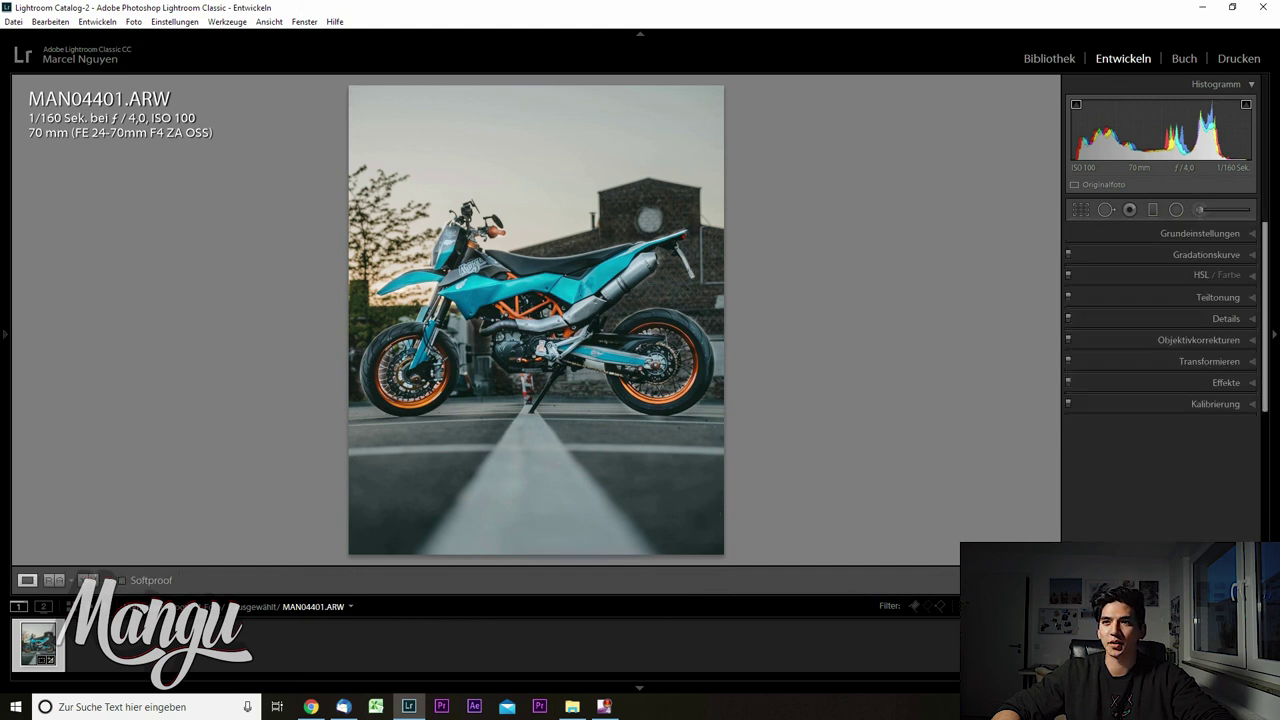